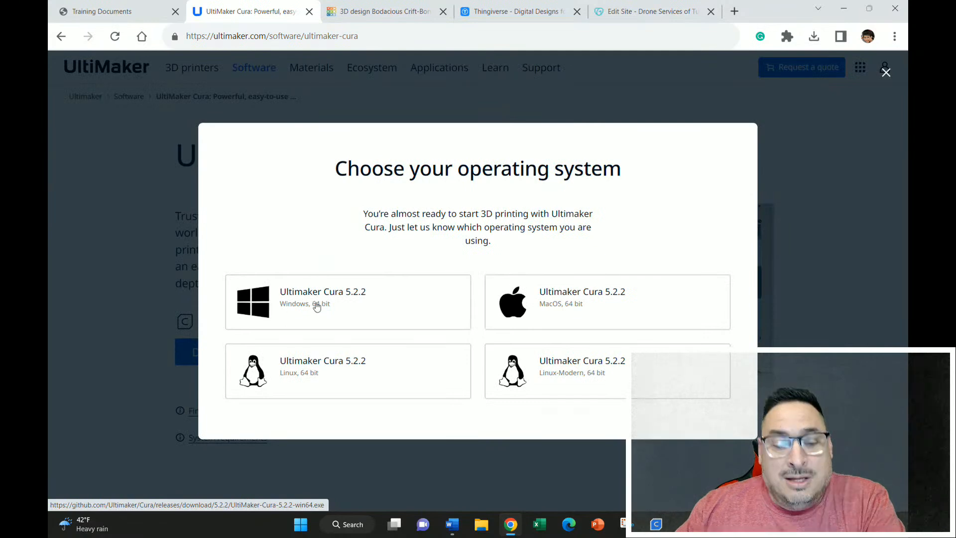
# Start the Windows 64-bit download of Ultimaker Cura 5.2.2, cancel saving the installer and dismiss the thank-you notice.
pyautogui.click(348, 306)
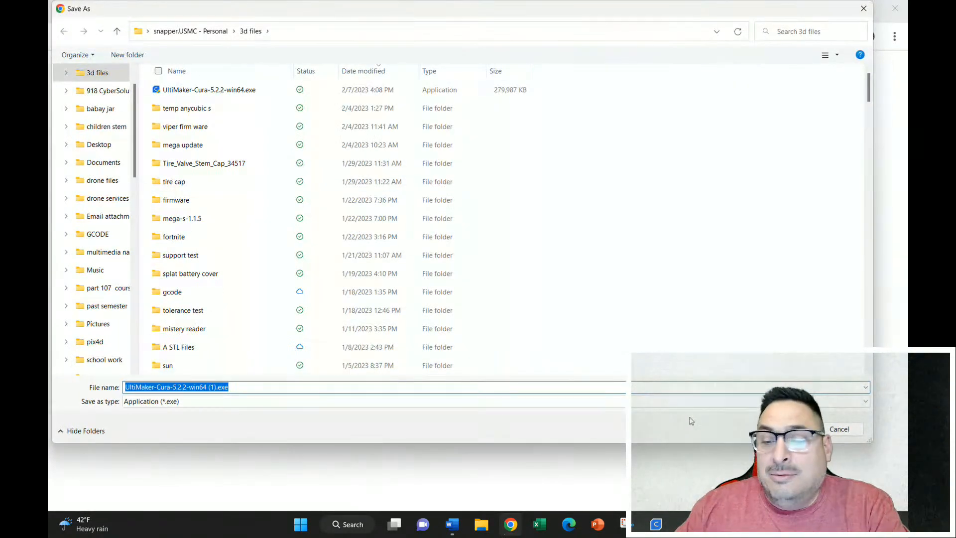
pyautogui.click(864, 8)
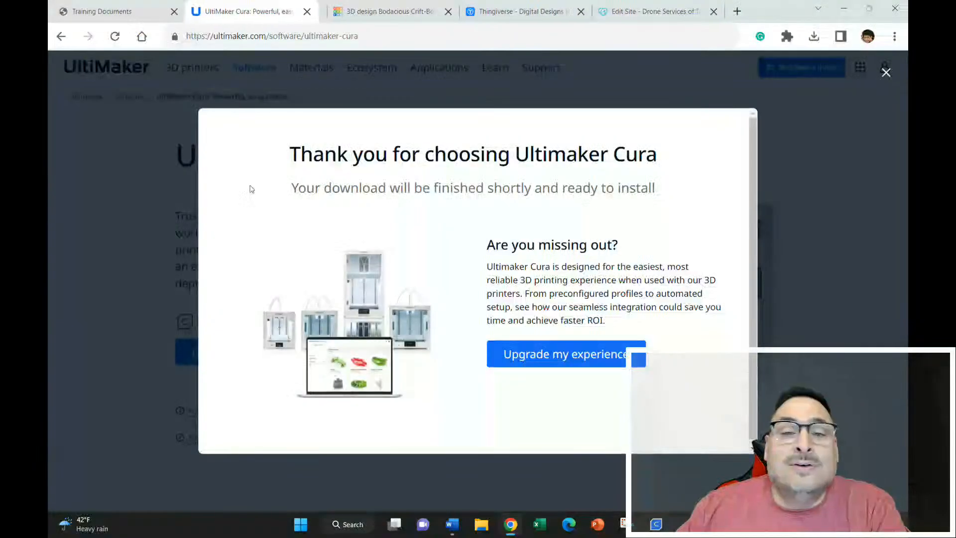
pyautogui.click(886, 72)
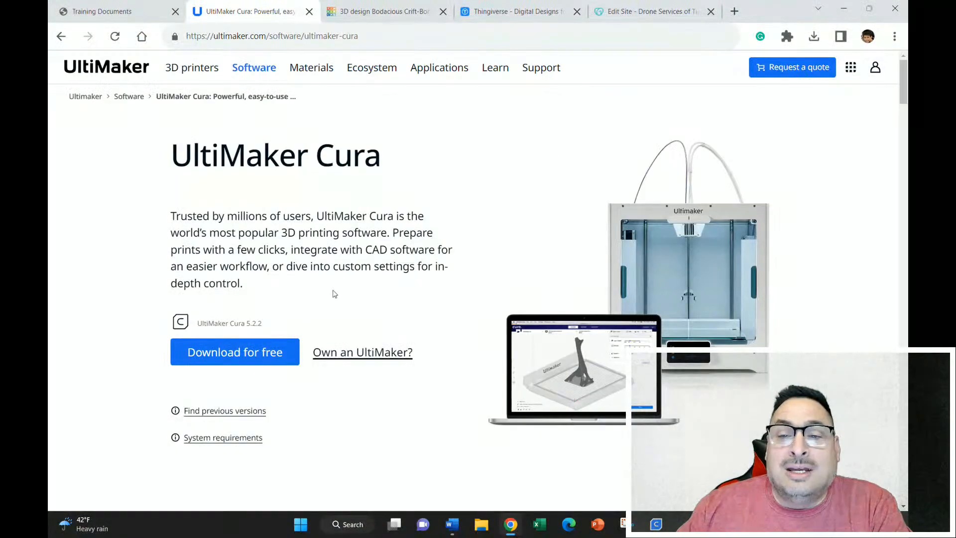
# Switch from the browser to UltiMaker Cura and check the installed version in the program's About information.
pyautogui.click(844, 8)
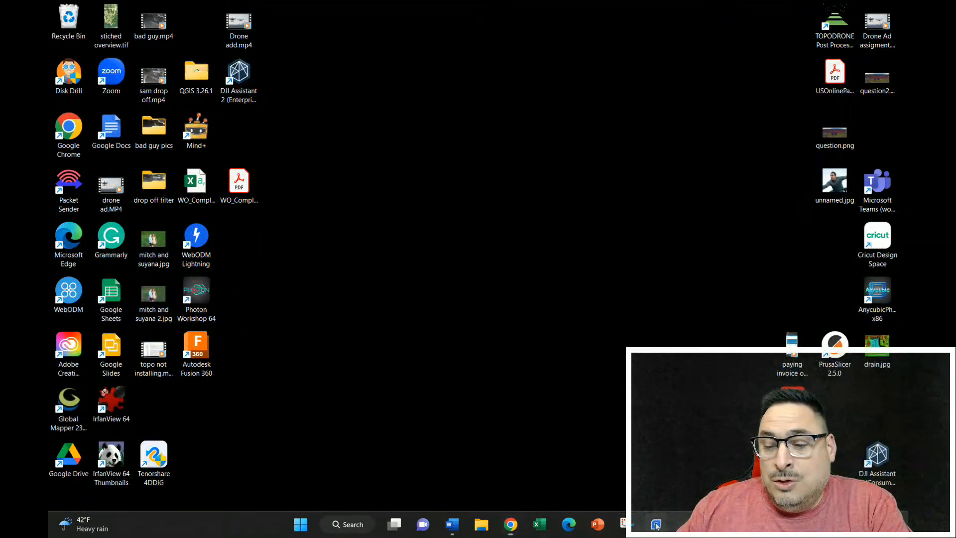
pyautogui.click(656, 524)
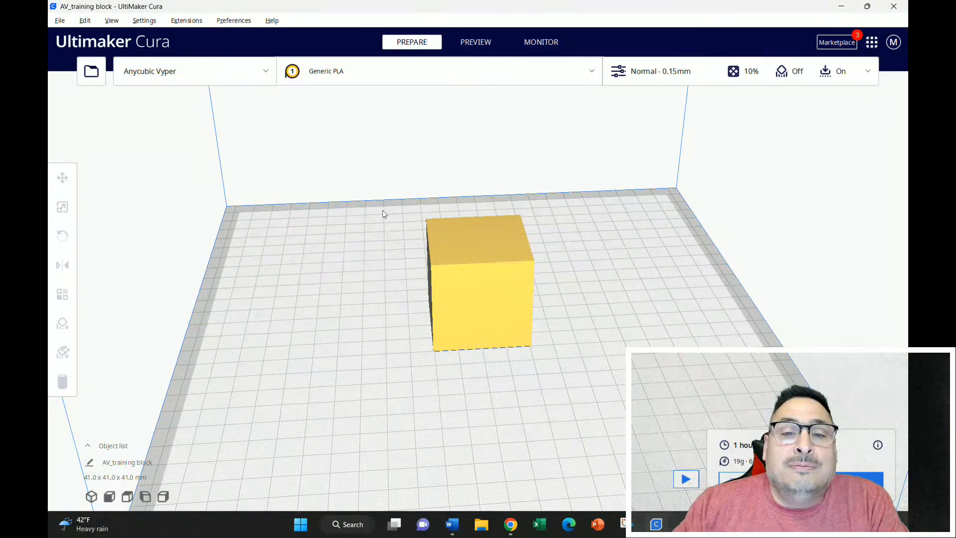
pyautogui.click(272, 21)
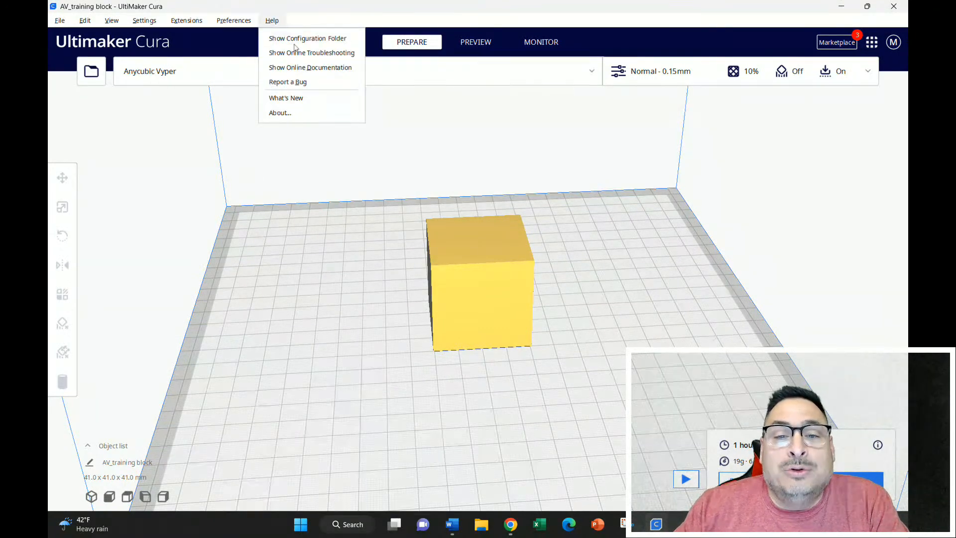
pyautogui.click(279, 113)
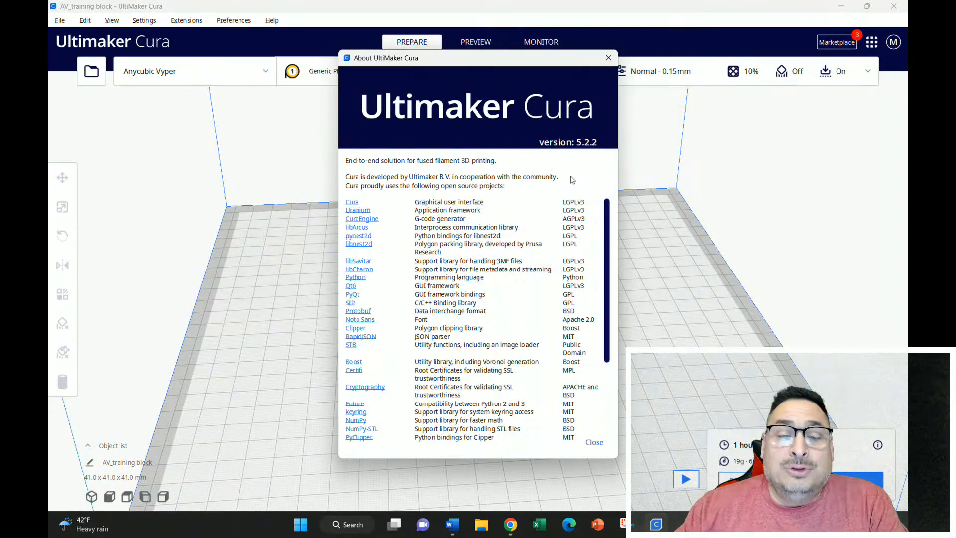
pyautogui.moveTo(608, 210)
pyautogui.mouseDown()
pyautogui.moveTo(608, 234)
pyautogui.moveTo(608, 209)
pyautogui.mouseUp()
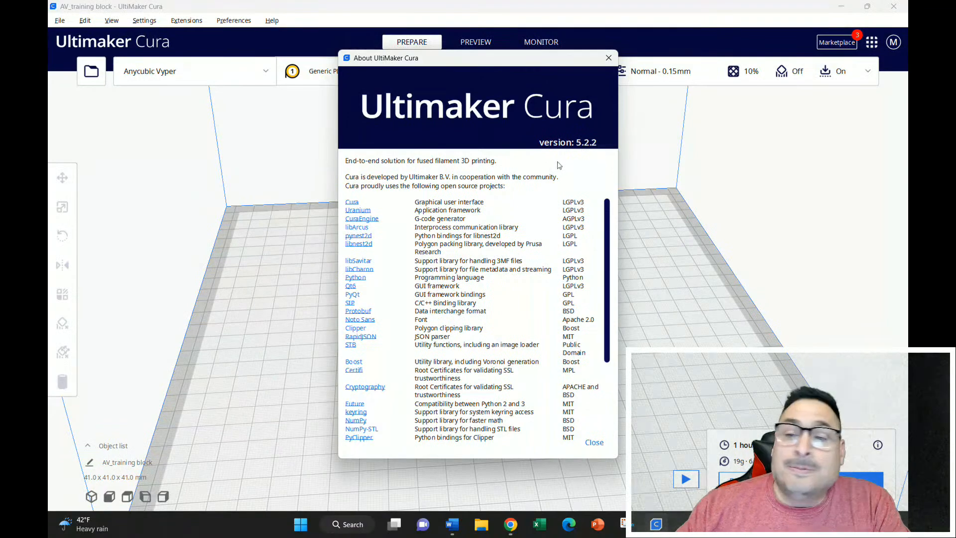
pyautogui.click(610, 58)
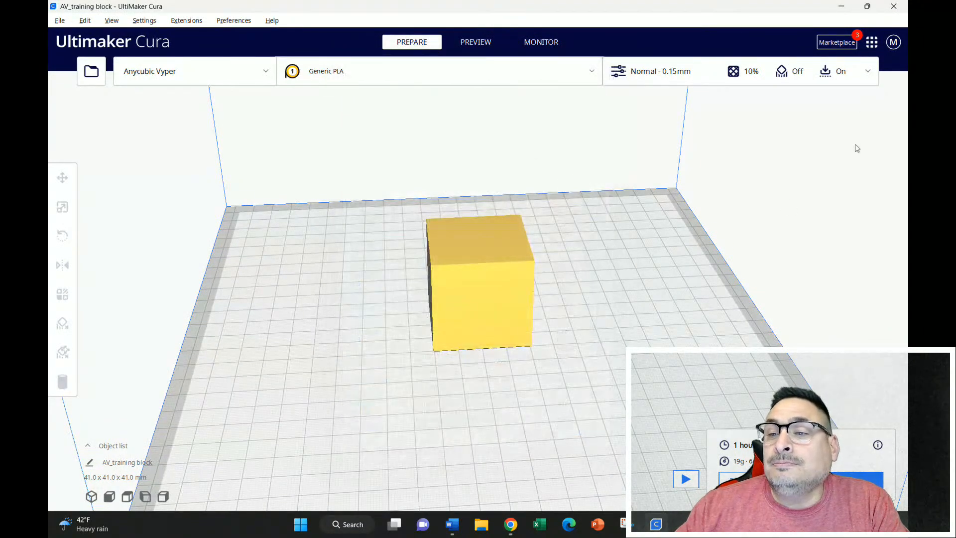
# View the options available for the signed-in Ultimaker account.
pyautogui.click(893, 43)
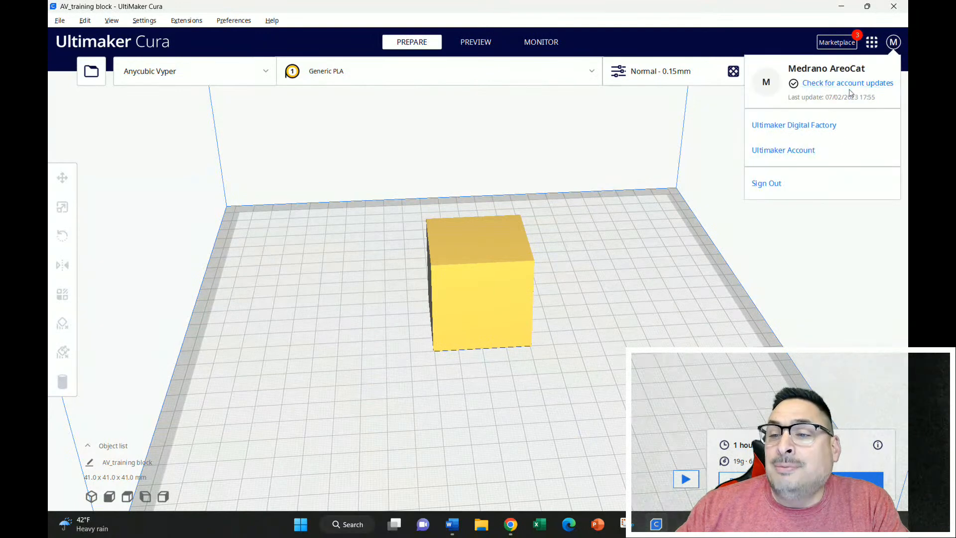
pyautogui.click(778, 41)
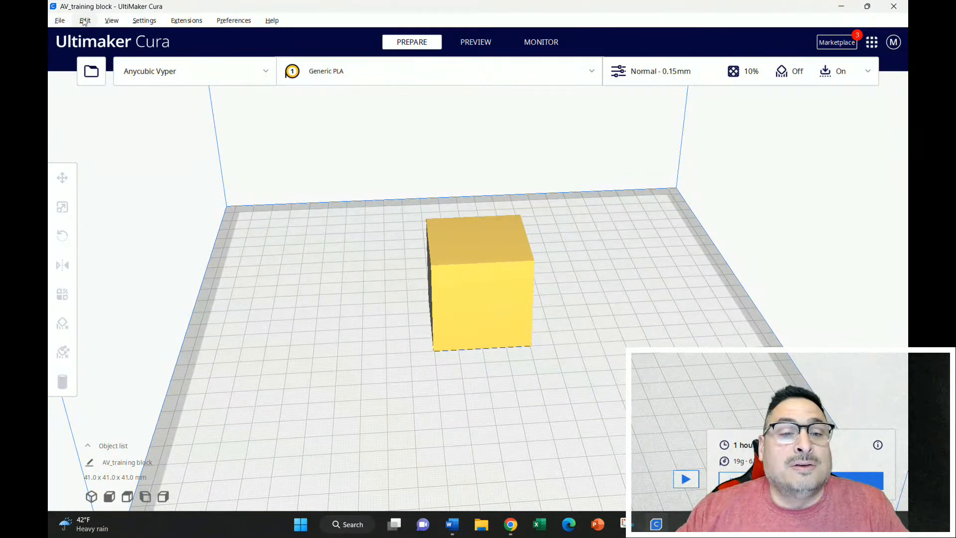
# Bring up the export dialog for the AV_training block model and cancel it without saving a file.
pyautogui.click(60, 21)
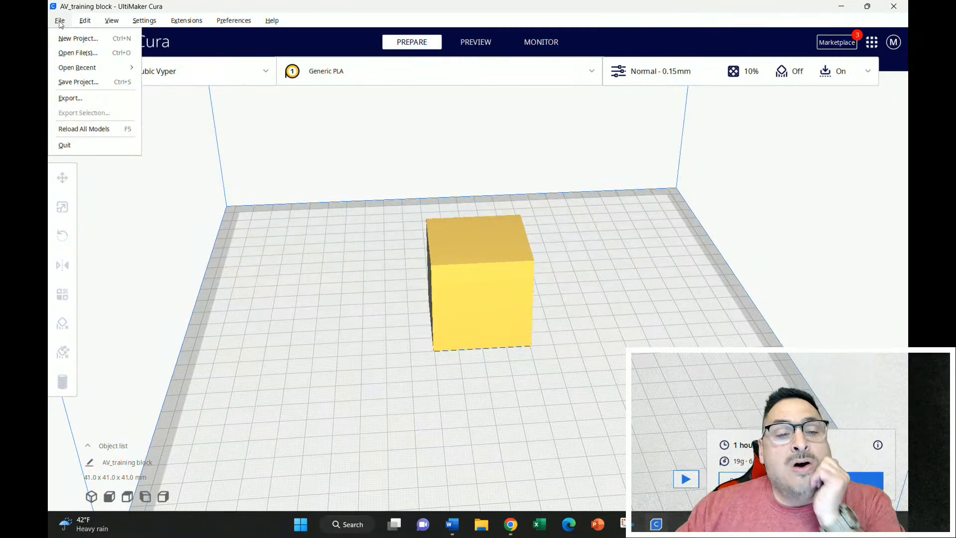
pyautogui.click(75, 100)
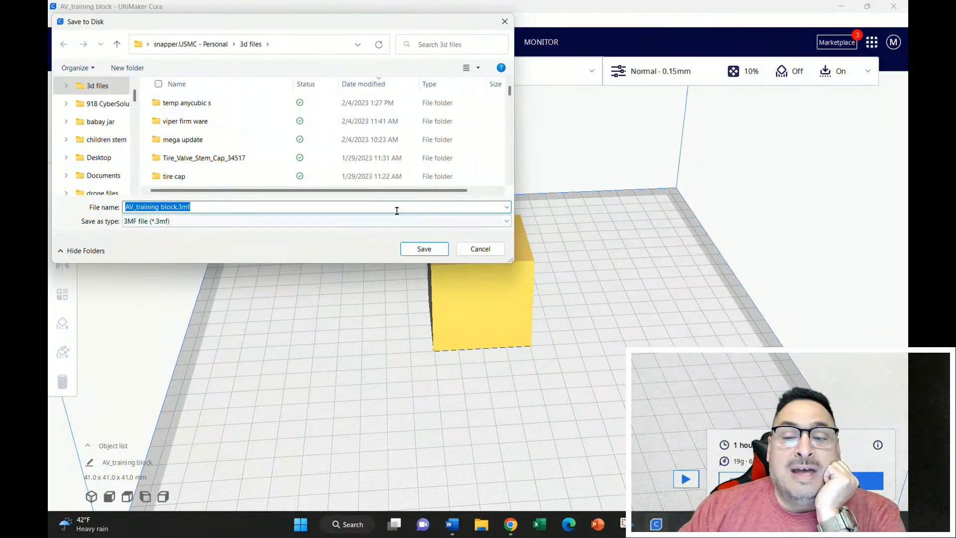
pyautogui.click(504, 21)
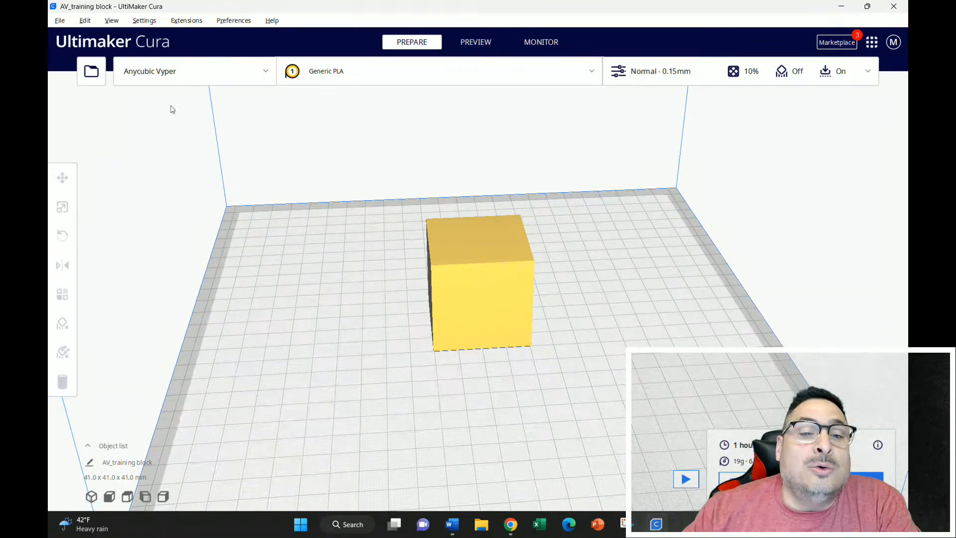
# Examine Cura's General preferences, including the interface, viewport behavior, file opening and saving, profile and privacy options.
pyautogui.click(85, 22)
pyautogui.moveTo(108, 24)
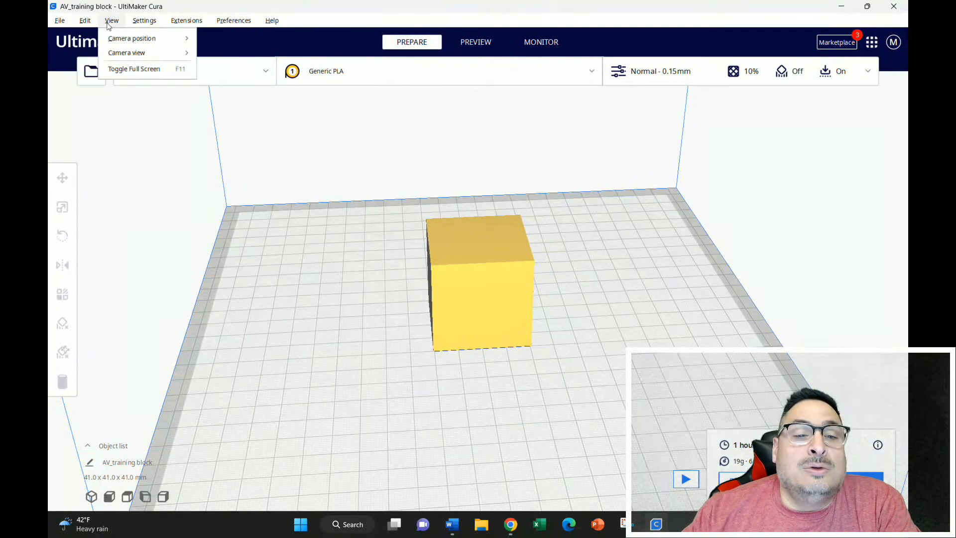
pyautogui.moveTo(148, 26)
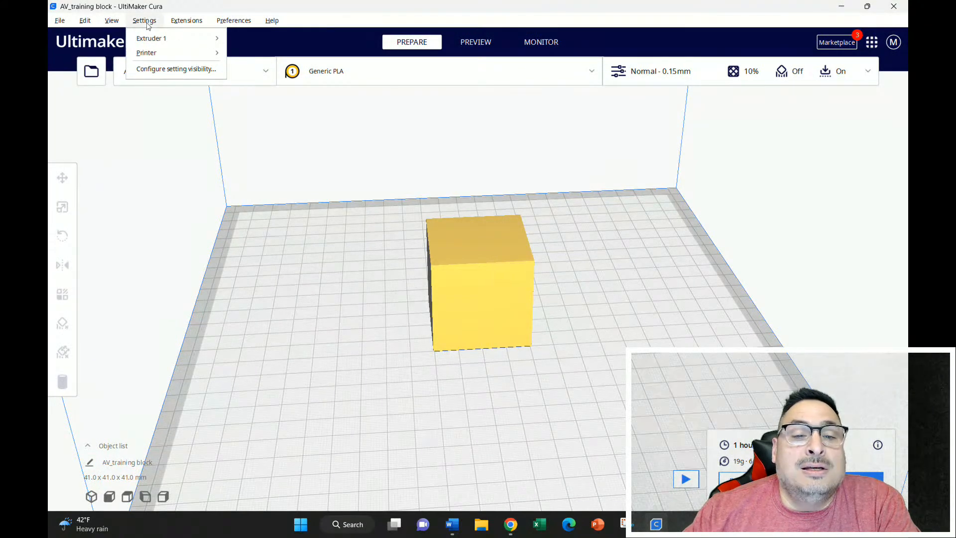
pyautogui.moveTo(185, 23)
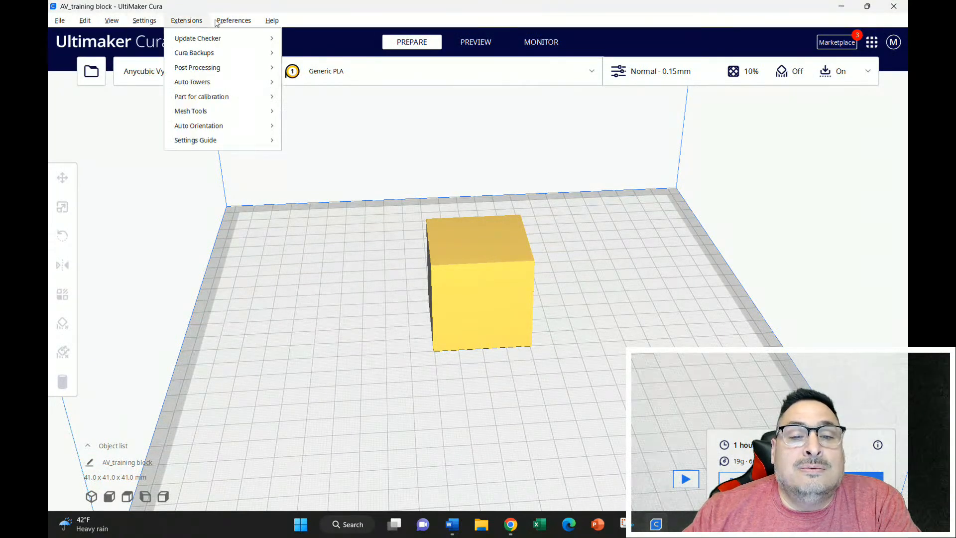
pyautogui.moveTo(229, 26)
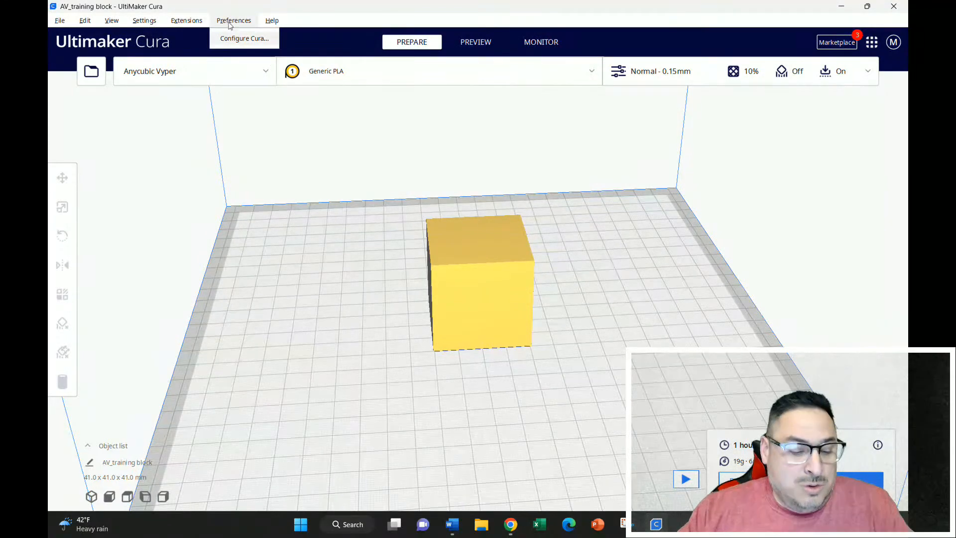
pyautogui.click(232, 39)
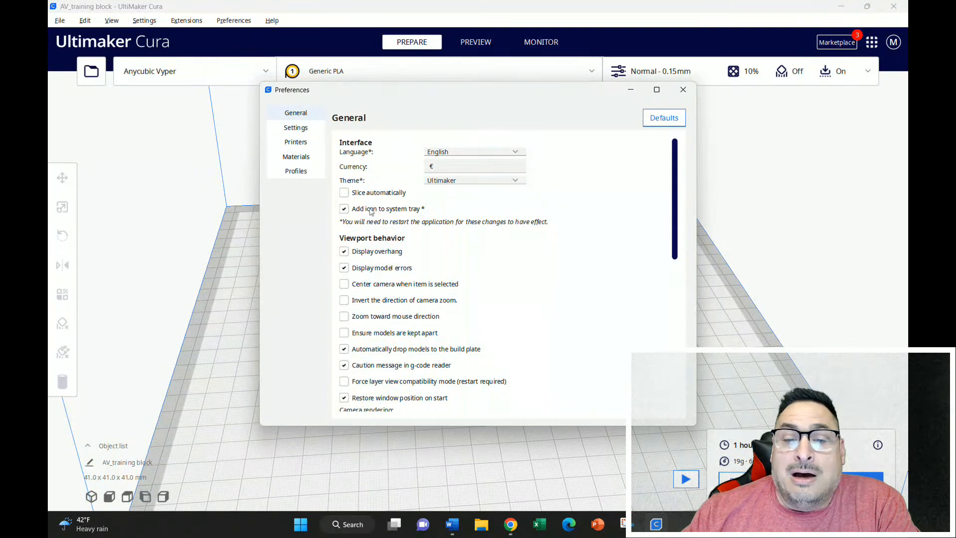
pyautogui.scroll(-2, 423, 231)
pyautogui.scroll(-3, 423, 232)
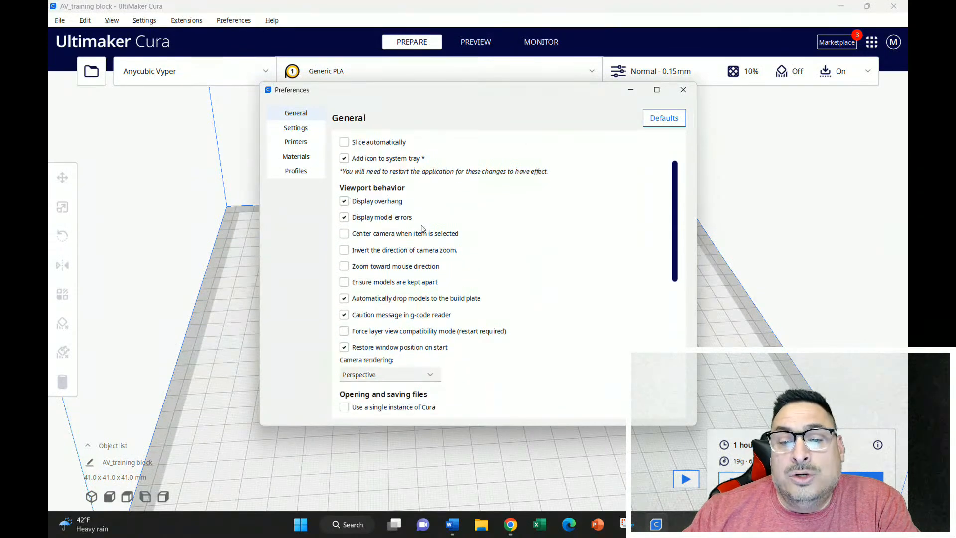
pyautogui.scroll(-5, 422, 225)
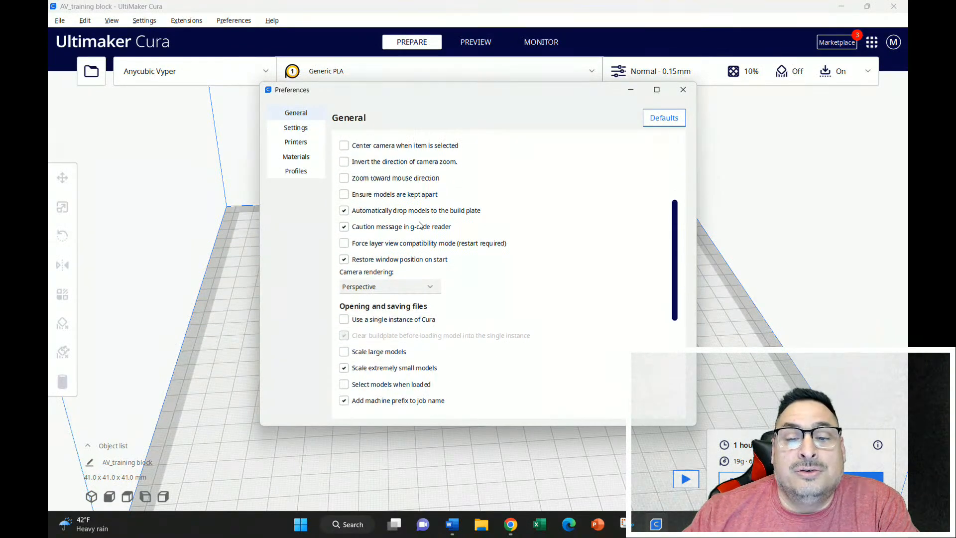
# Inspect the Setting Visibility list in the preferences, move the window aside and close it.
pyautogui.click(296, 131)
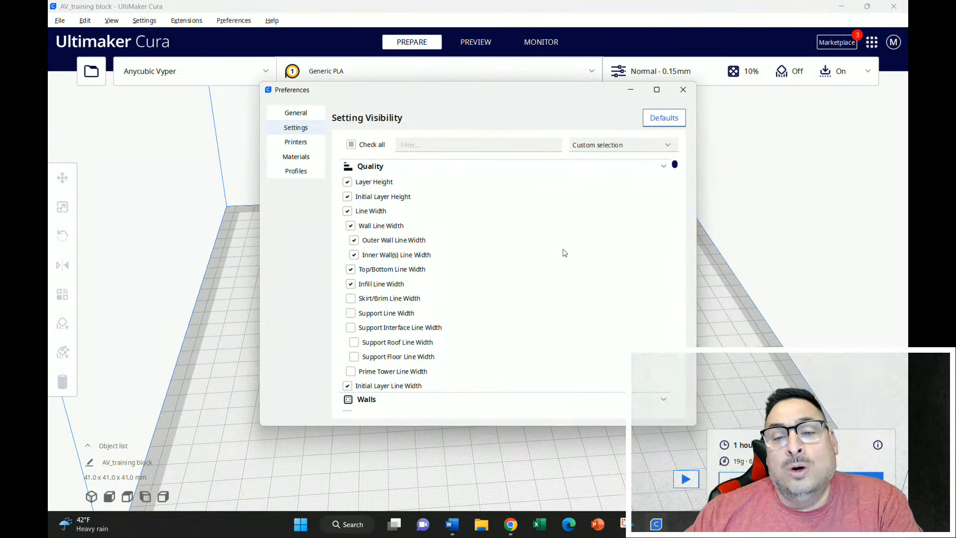
pyautogui.moveTo(551, 94); pyautogui.dragTo(391, 88)
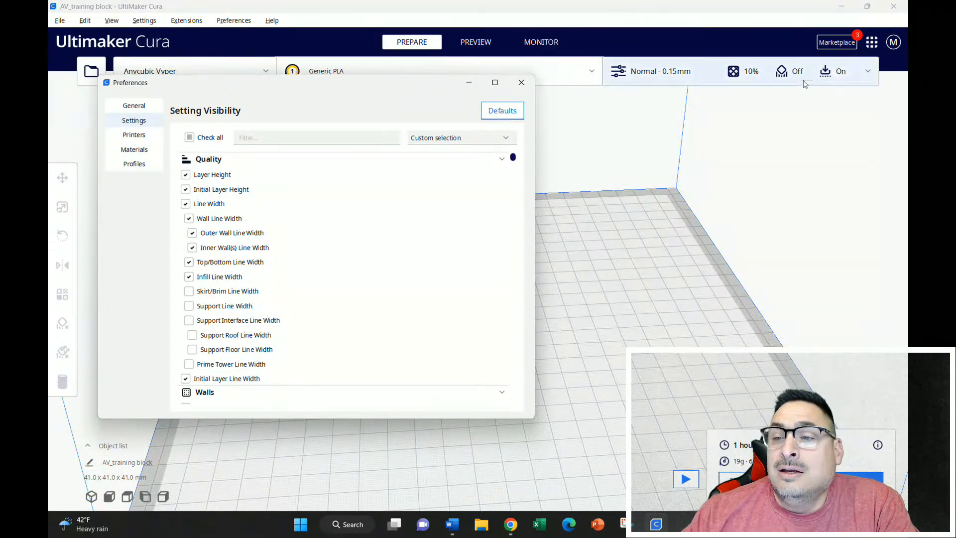
pyautogui.click(868, 76)
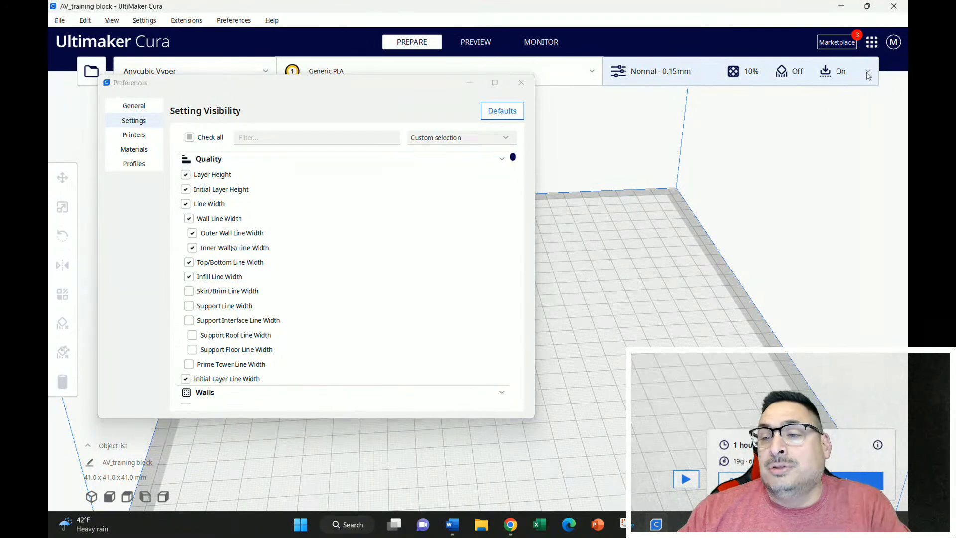
pyautogui.click(527, 85)
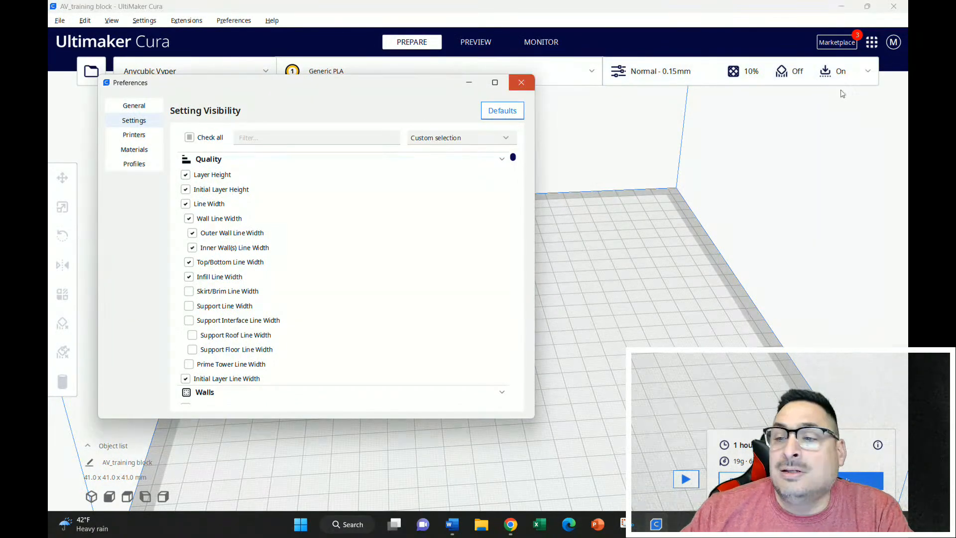
pyautogui.click(521, 84)
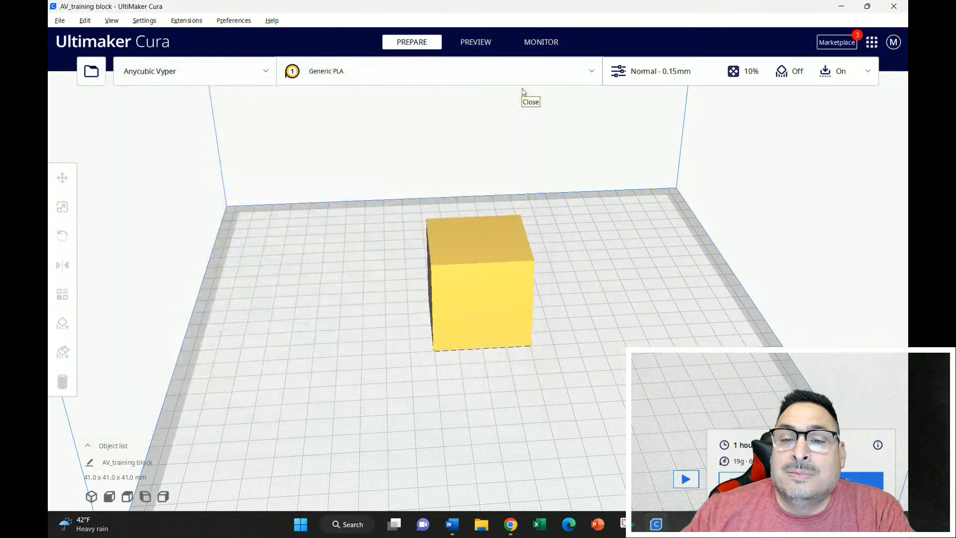
# Examine the custom print settings, including quality, infill, material, speed, support, build plate adhesion, special modes and experimental options.
pyautogui.click(869, 73)
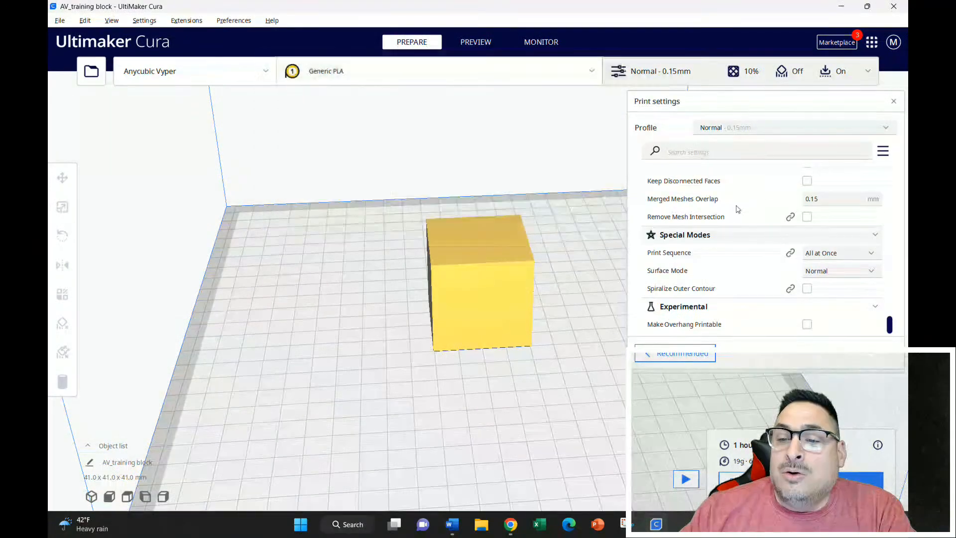
pyautogui.scroll(-1, 737, 209)
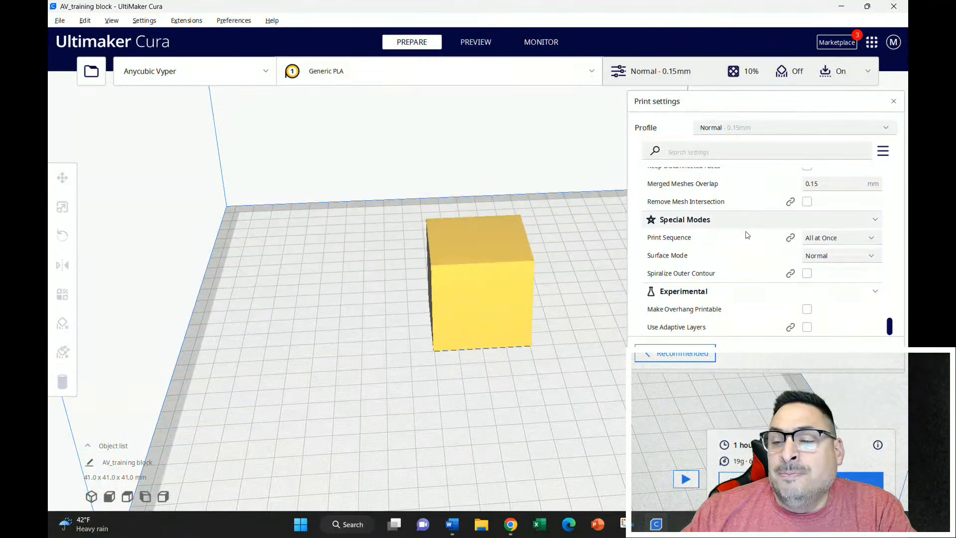
pyautogui.scroll(15, 732, 239)
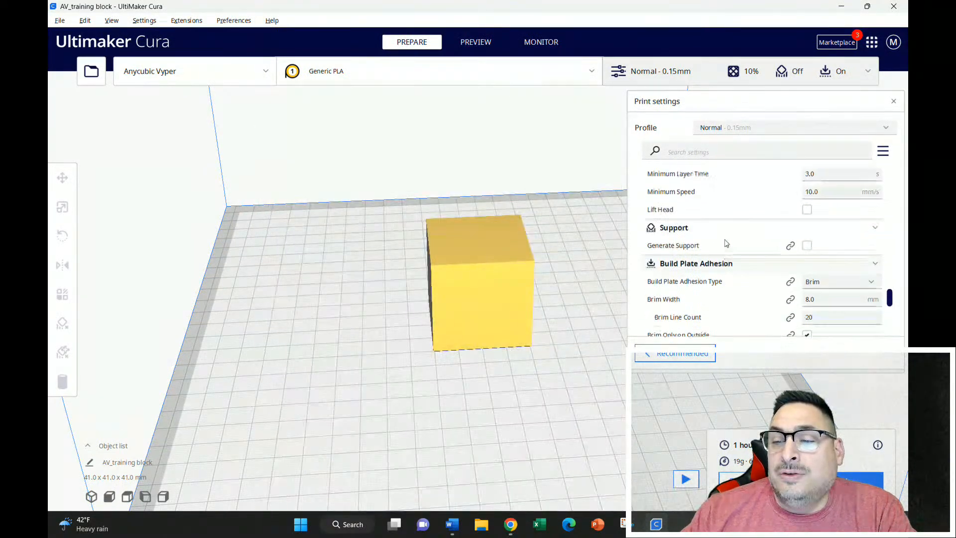
pyautogui.scroll(15, 726, 243)
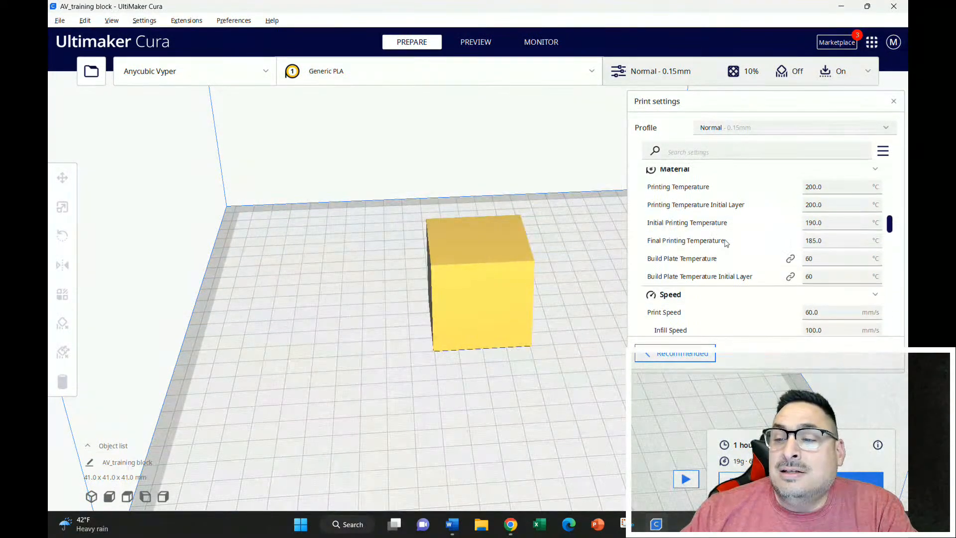
pyautogui.scroll(5, 727, 243)
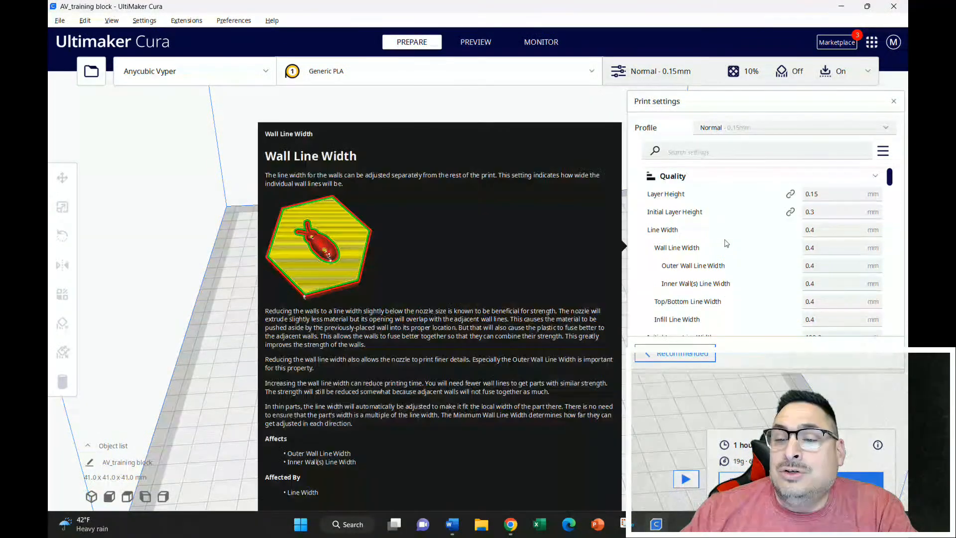
pyautogui.scroll(-4, 726, 243)
pyautogui.scroll(-4, 726, 243)
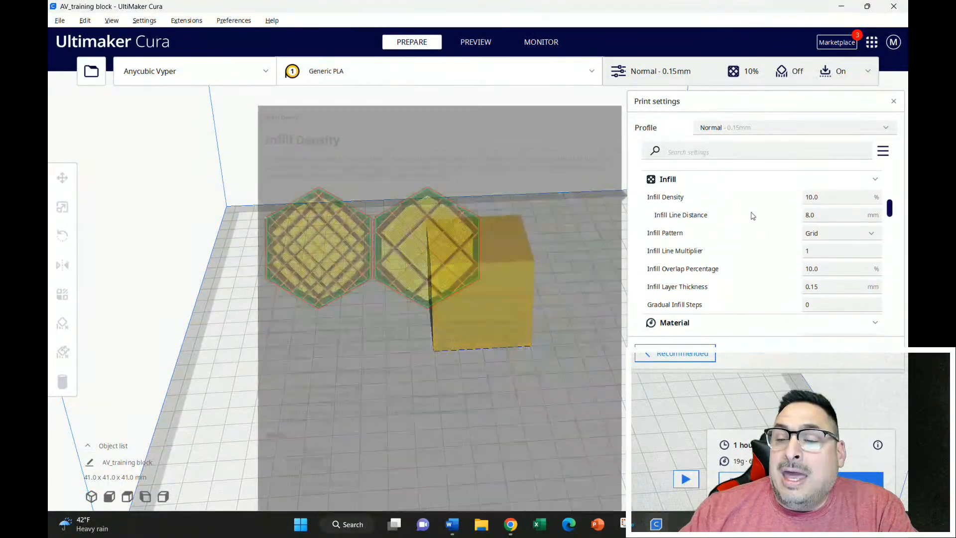
pyautogui.moveTo(743, 205)
# Compare the recommended print settings with the custom ones, returning to the custom view to examine the fan and cooling options.
pyautogui.click(683, 355)
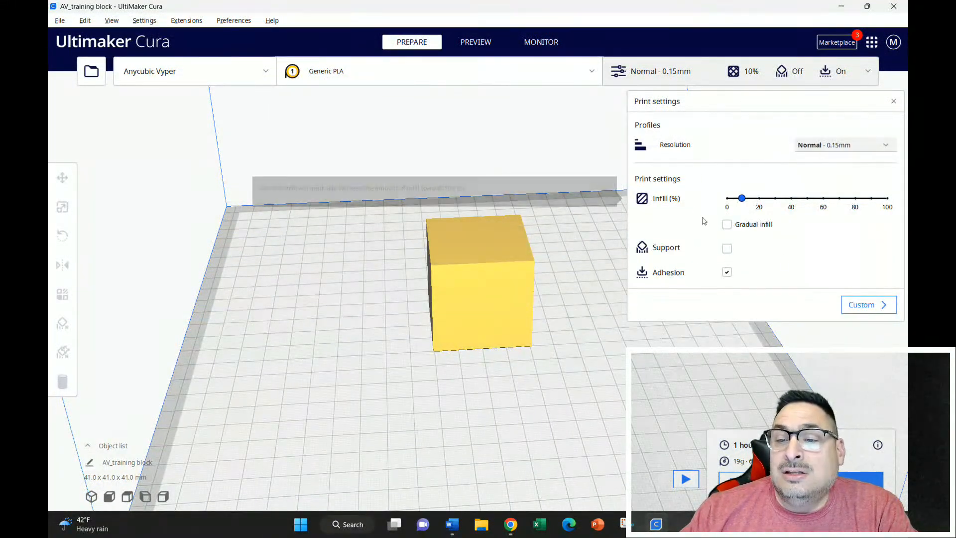
pyautogui.click(867, 305)
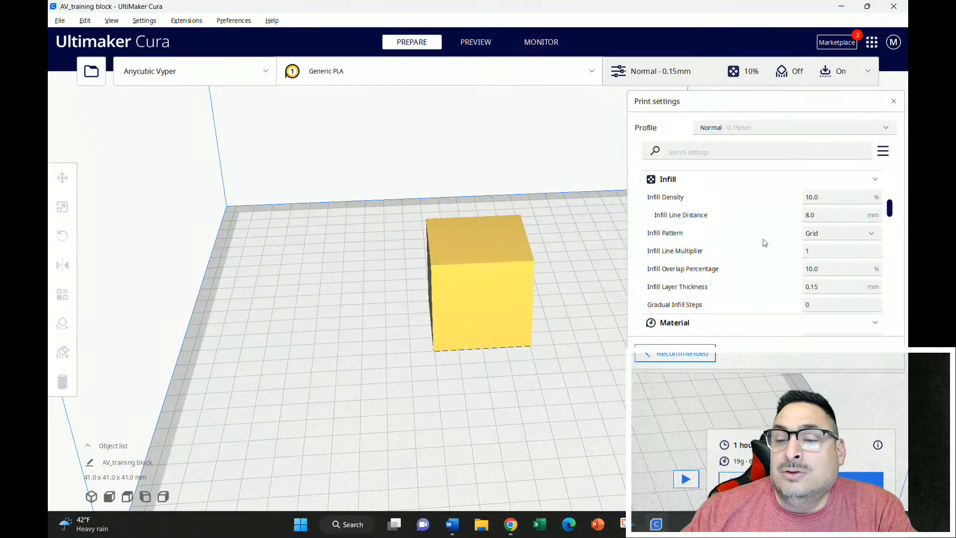
pyautogui.scroll(-15, 751, 257)
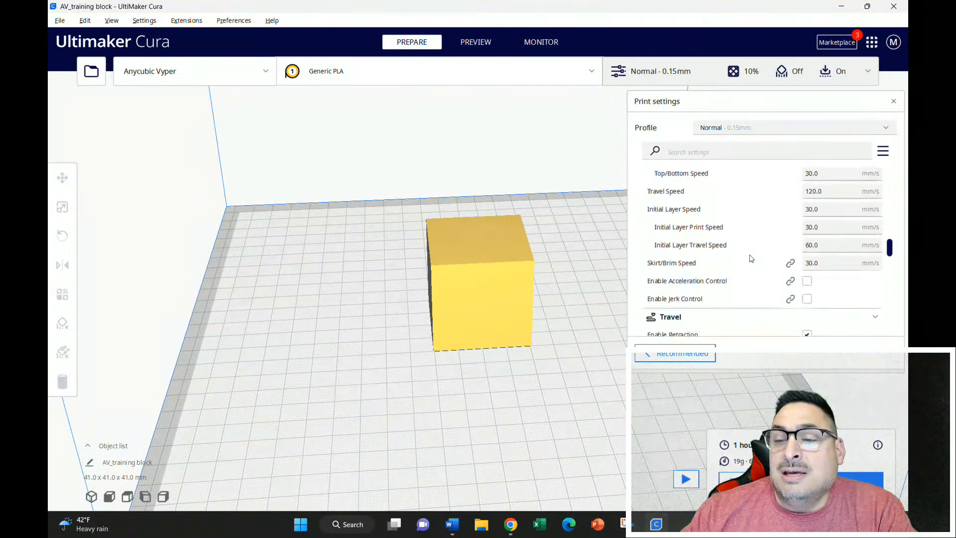
# Close the print settings, hide the Layer Height setting in the Setting Visibility preferences, and make it visible again before closing them.
pyautogui.click(894, 102)
pyautogui.click(236, 23)
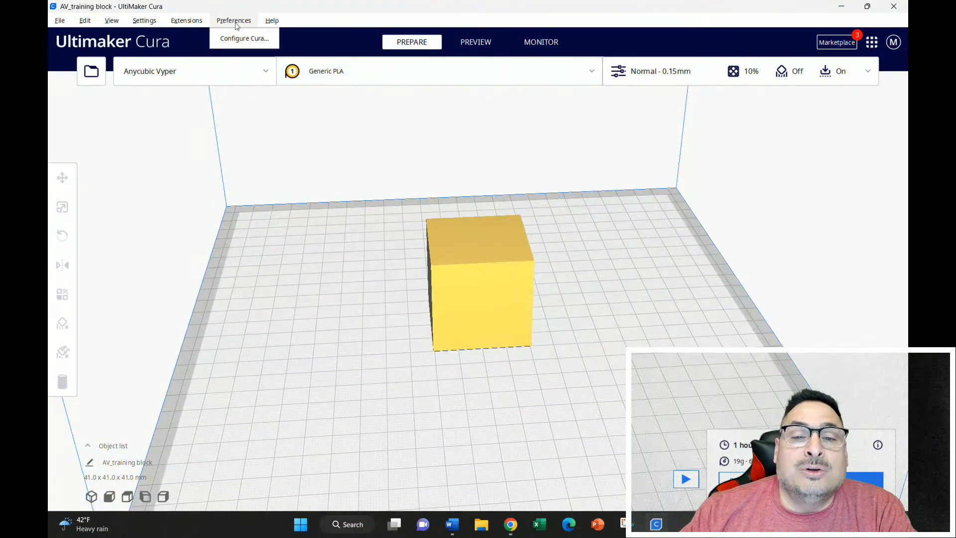
pyautogui.click(244, 40)
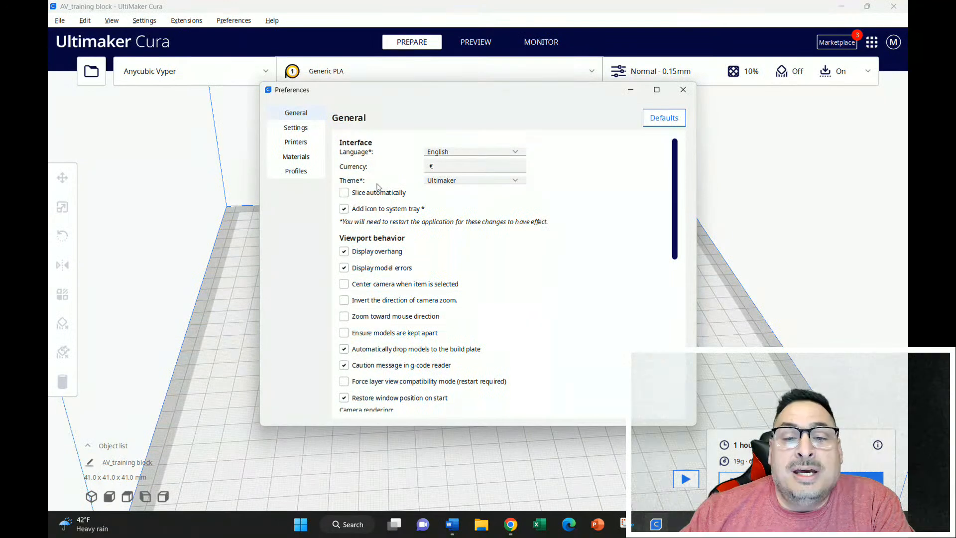
pyautogui.click(295, 129)
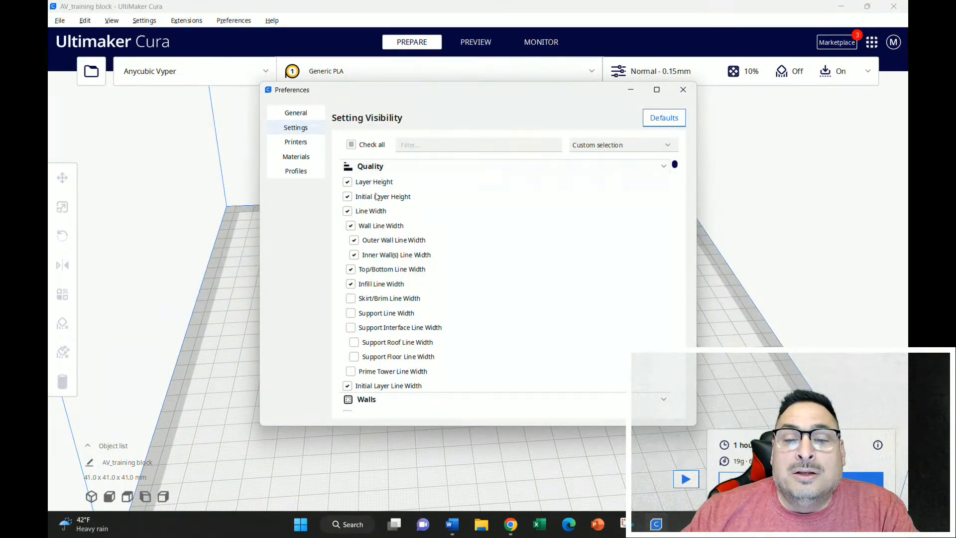
pyautogui.click(347, 183)
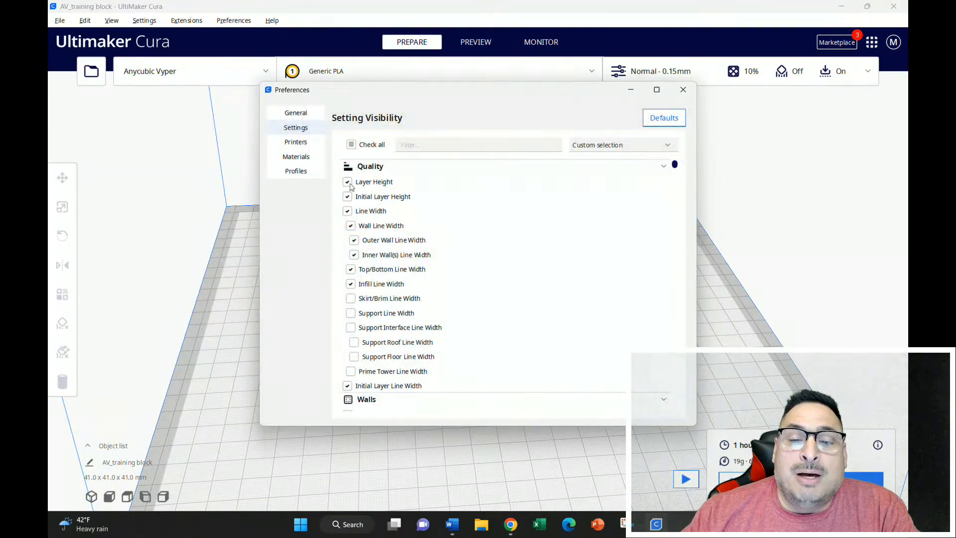
pyautogui.click(351, 186)
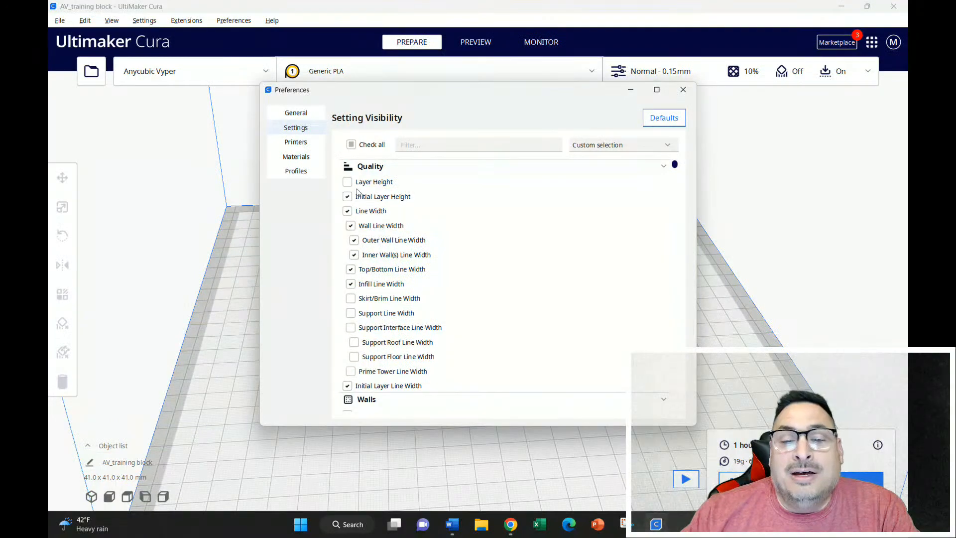
pyautogui.moveTo(369, 190)
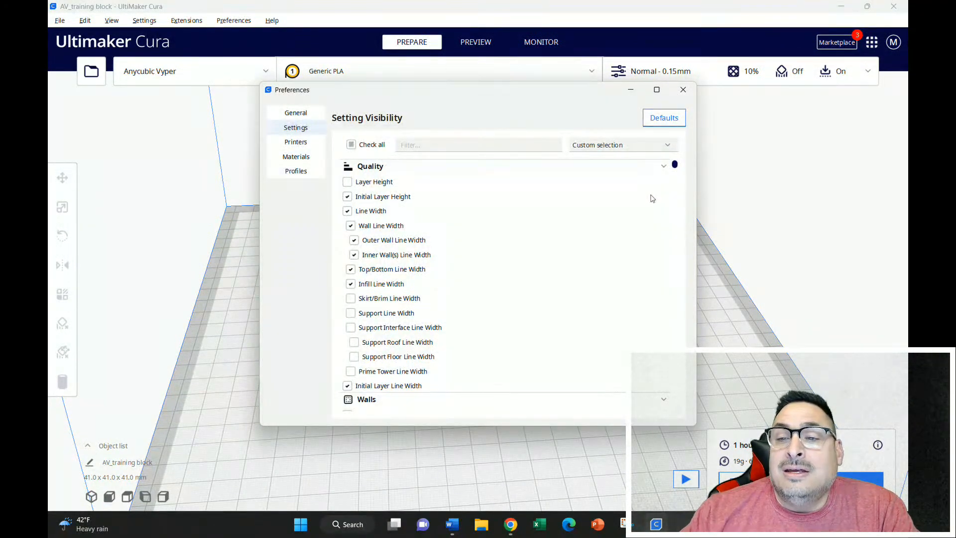
pyautogui.click(348, 182)
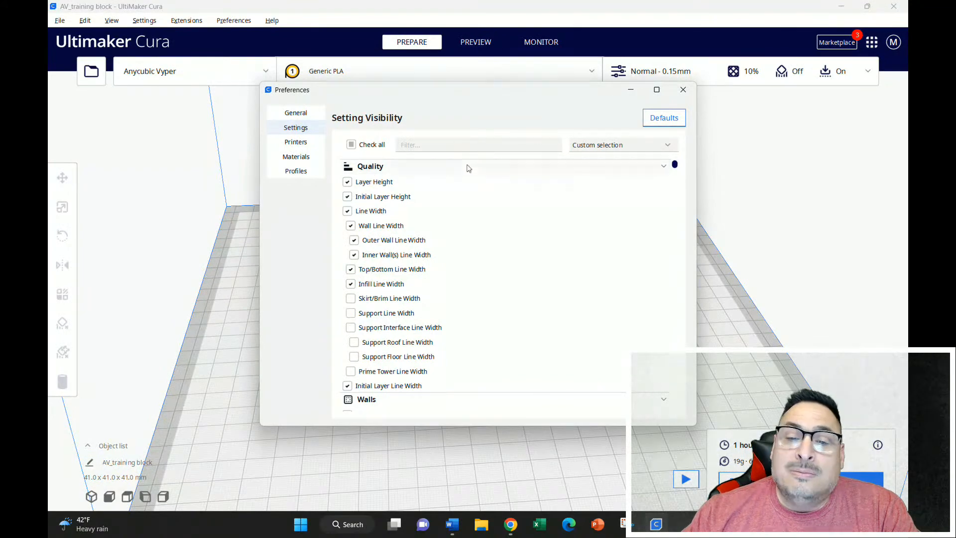
pyautogui.moveTo(364, 184)
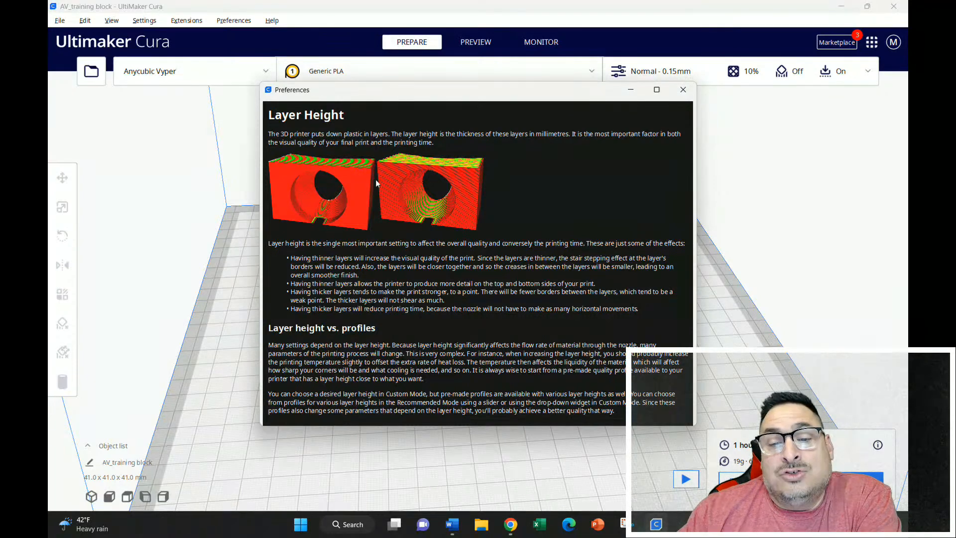
pyautogui.click(683, 91)
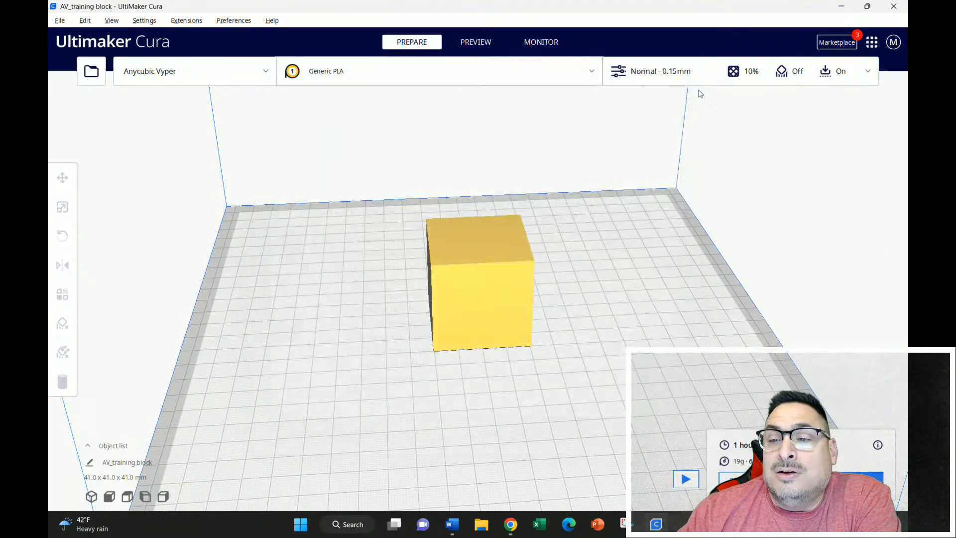
# Examine the plugins offered in the Marketplace, including Settings Guide, Auto-Orientation, AutoTowers Generator and Calibration Shapes, and close it.
pyautogui.click(837, 44)
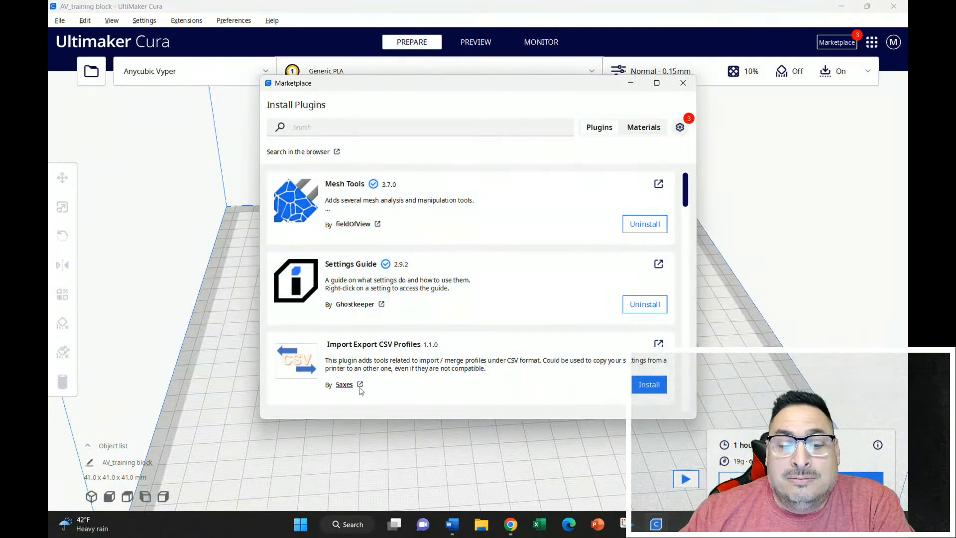
pyautogui.scroll(-1, 366, 284)
pyautogui.scroll(-8, 366, 284)
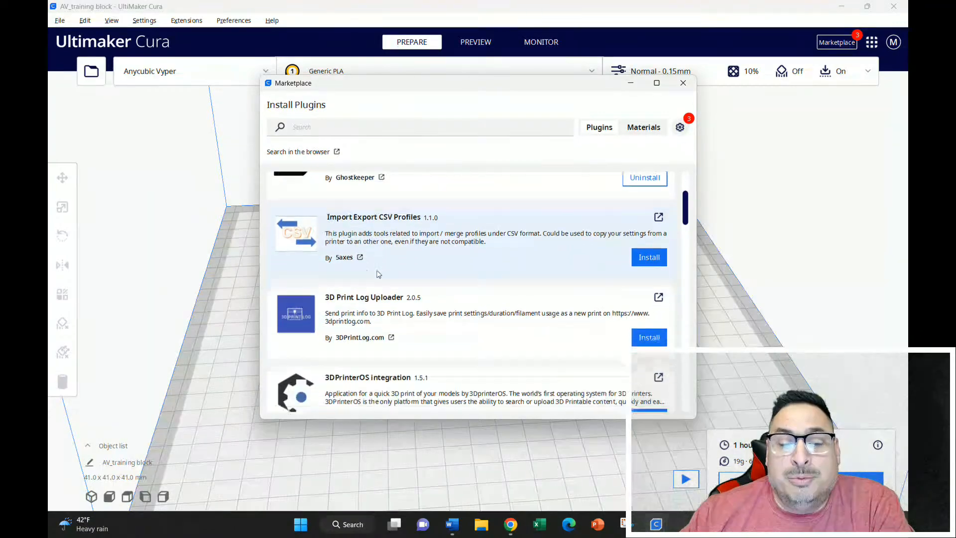
pyautogui.scroll(-10, 397, 285)
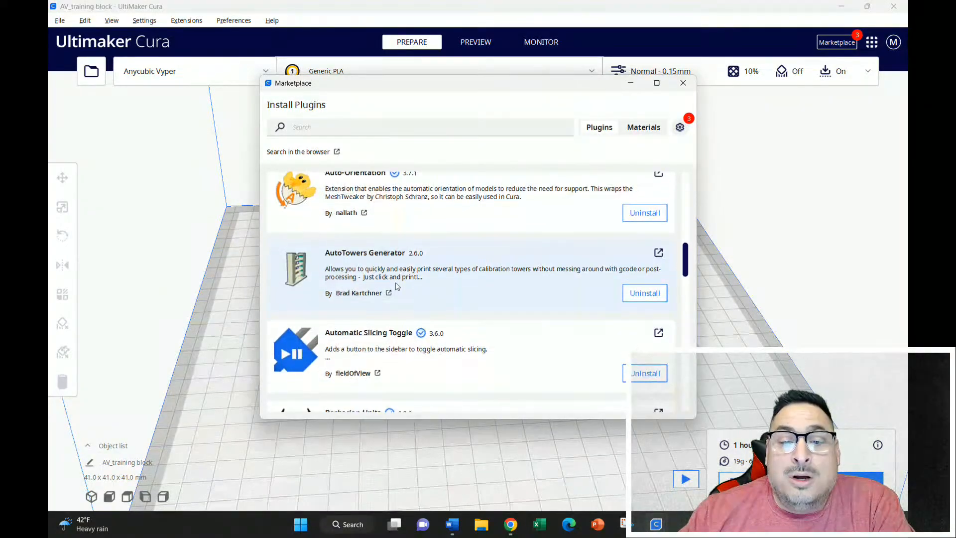
pyautogui.scroll(20, 397, 286)
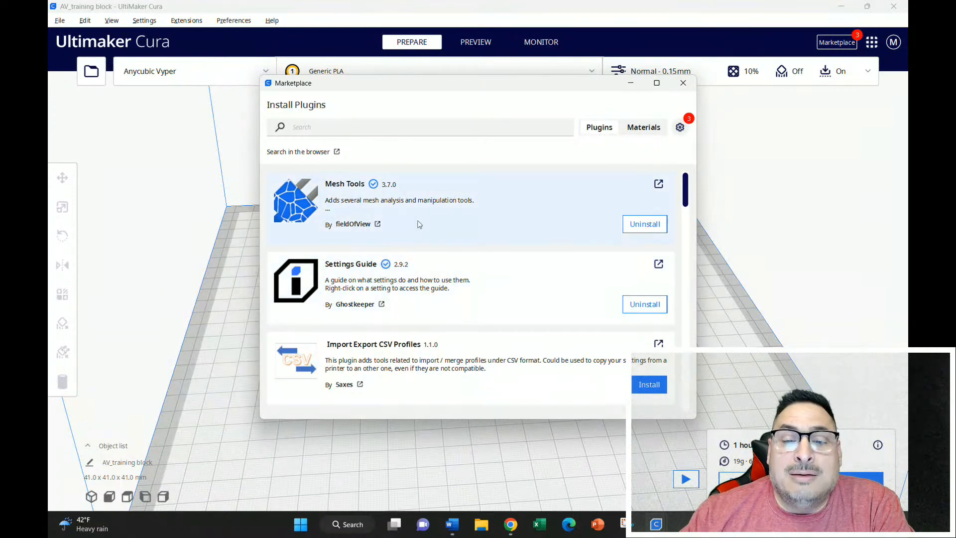
pyautogui.scroll(-2, 421, 234)
pyautogui.scroll(-2, 425, 270)
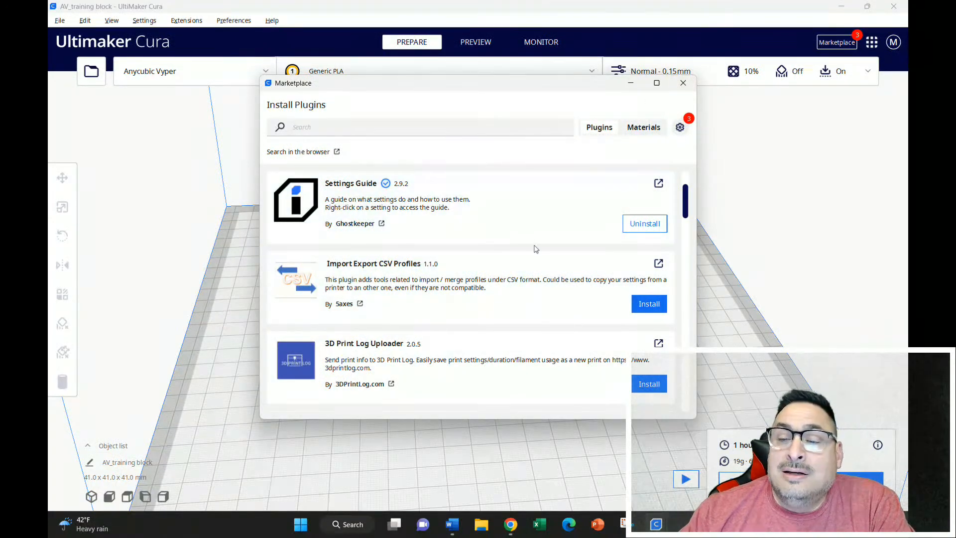
pyautogui.scroll(-10, 448, 274)
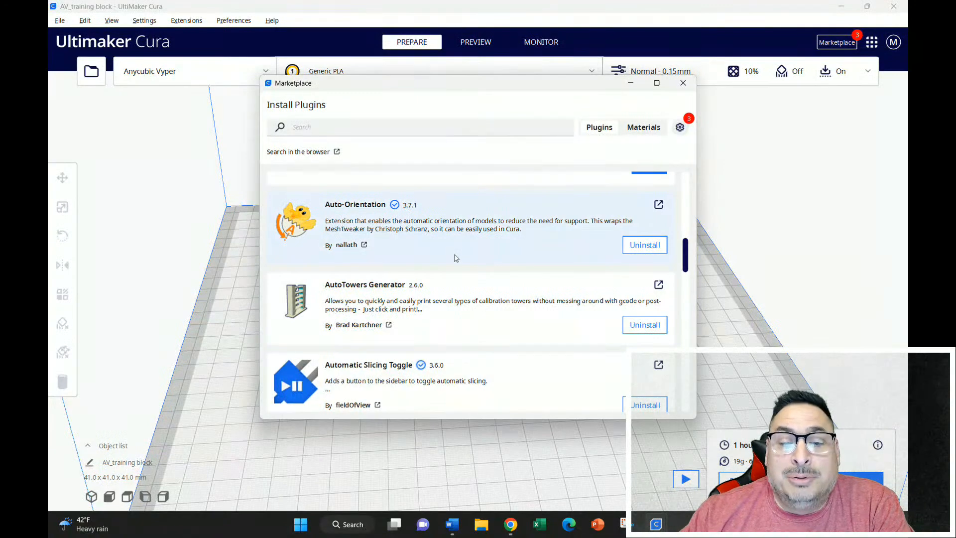
pyautogui.scroll(-5, 462, 267)
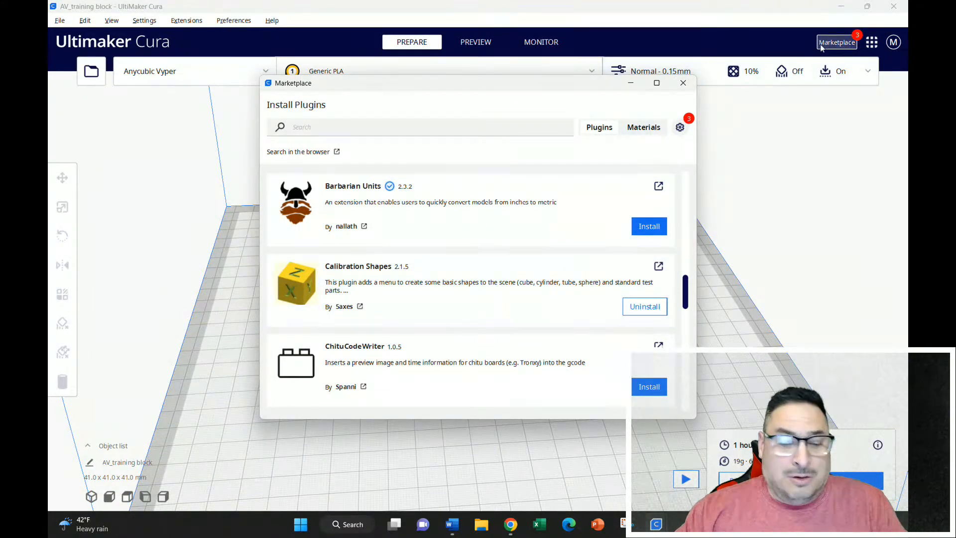
pyautogui.scroll(5, 547, 220)
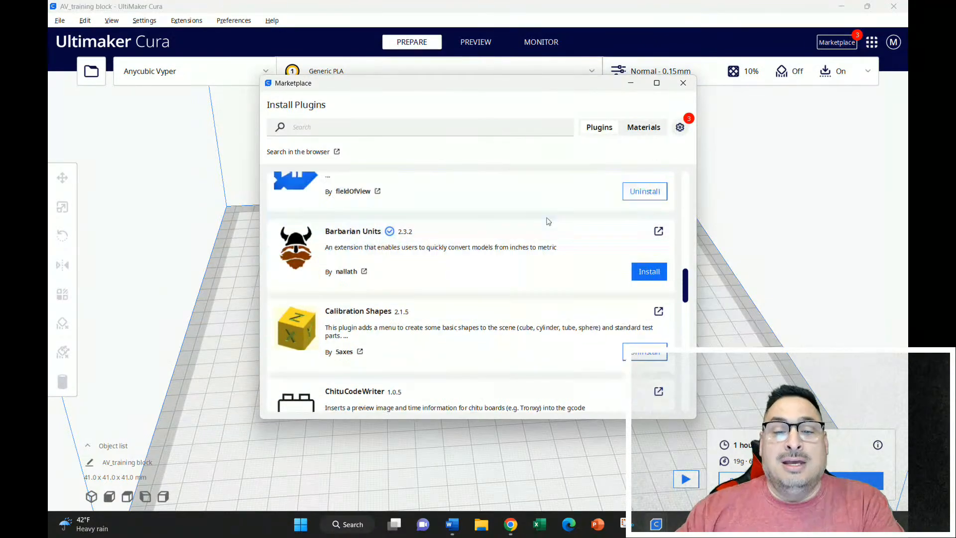
pyautogui.scroll(10, 548, 220)
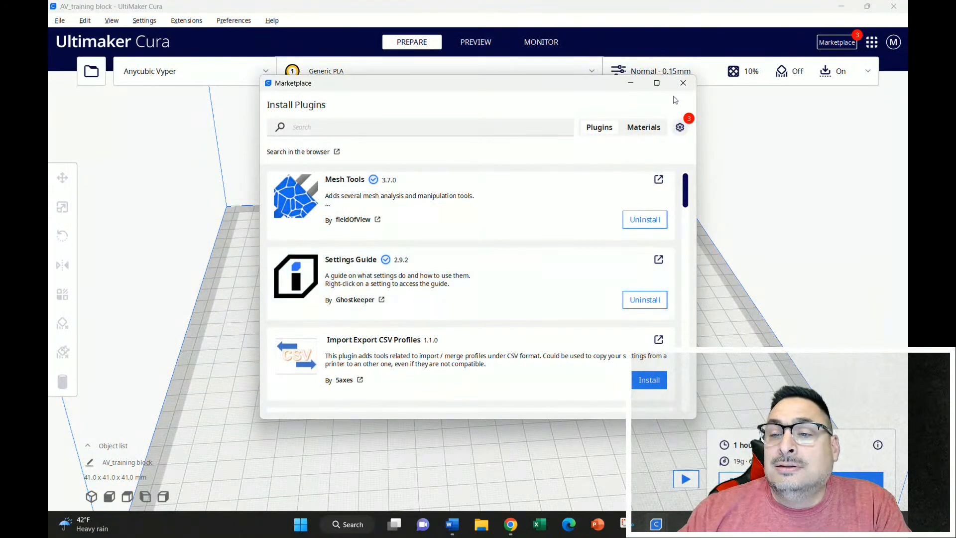
pyautogui.click(683, 83)
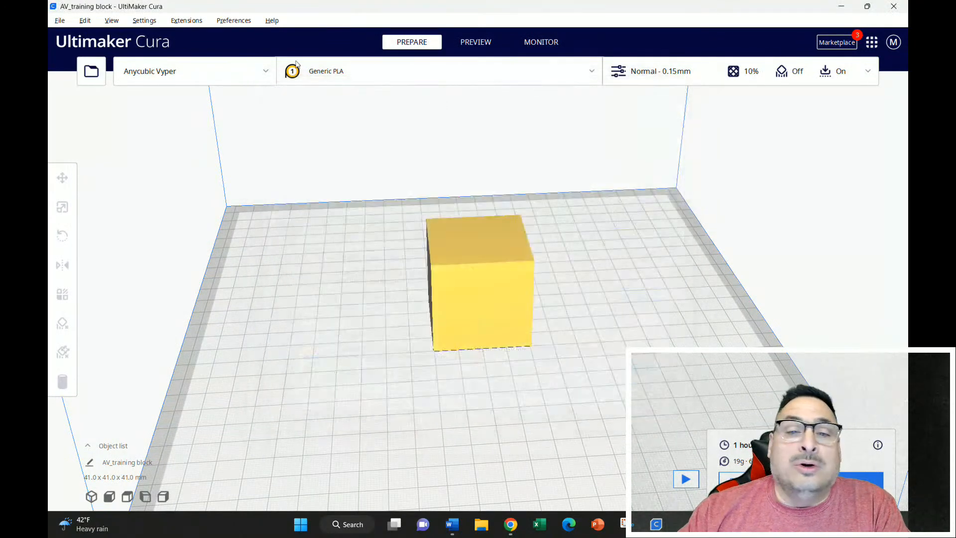
# Examine the quality, walls, top/bottom, infill and material options in the Setting Visibility preferences.
pyautogui.click(228, 22)
pyautogui.click(239, 39)
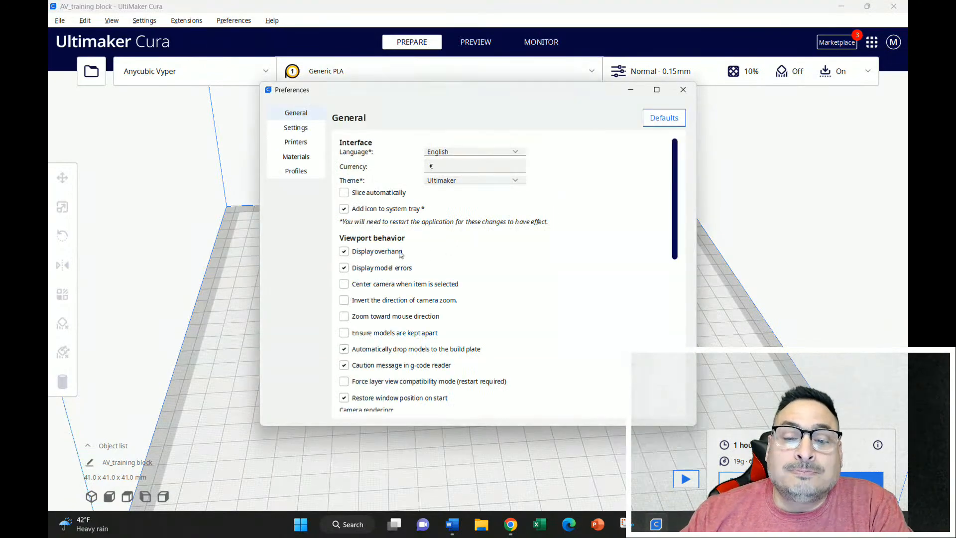
pyautogui.click(300, 131)
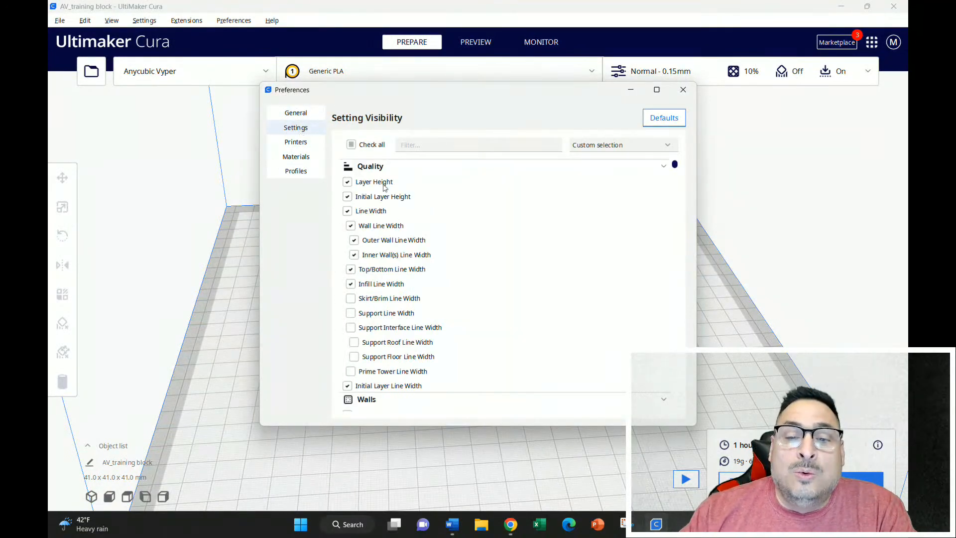
pyautogui.moveTo(384, 186)
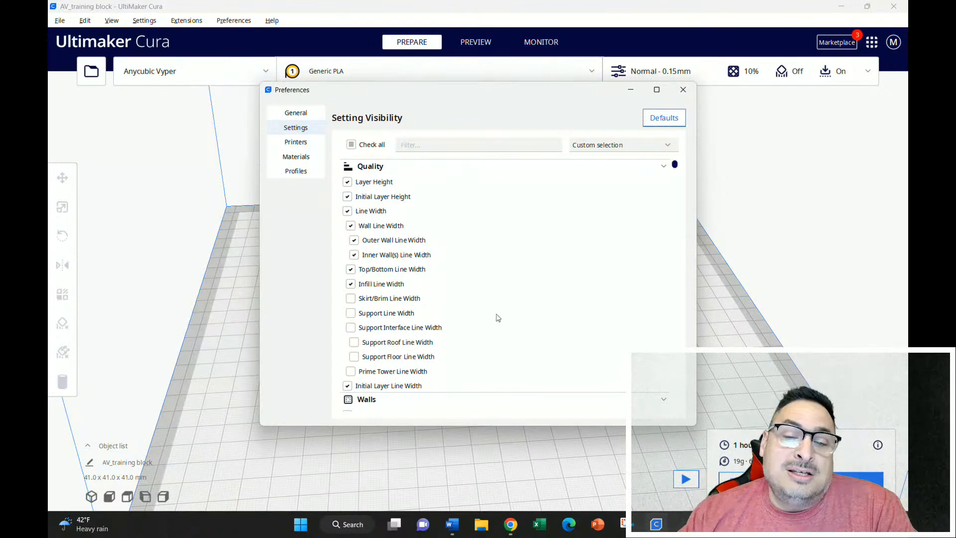
pyautogui.scroll(-1, 552, 321)
pyautogui.scroll(-7, 553, 321)
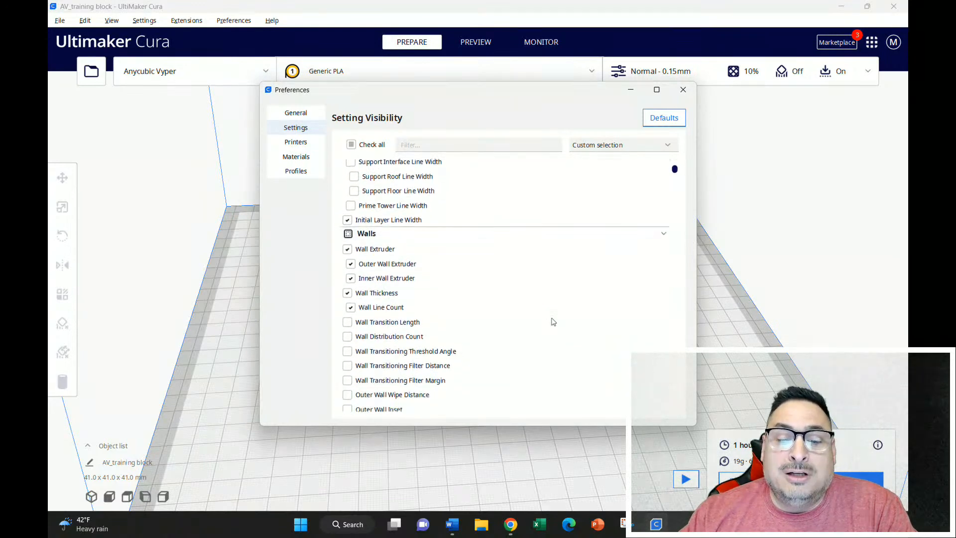
pyautogui.scroll(-6, 553, 321)
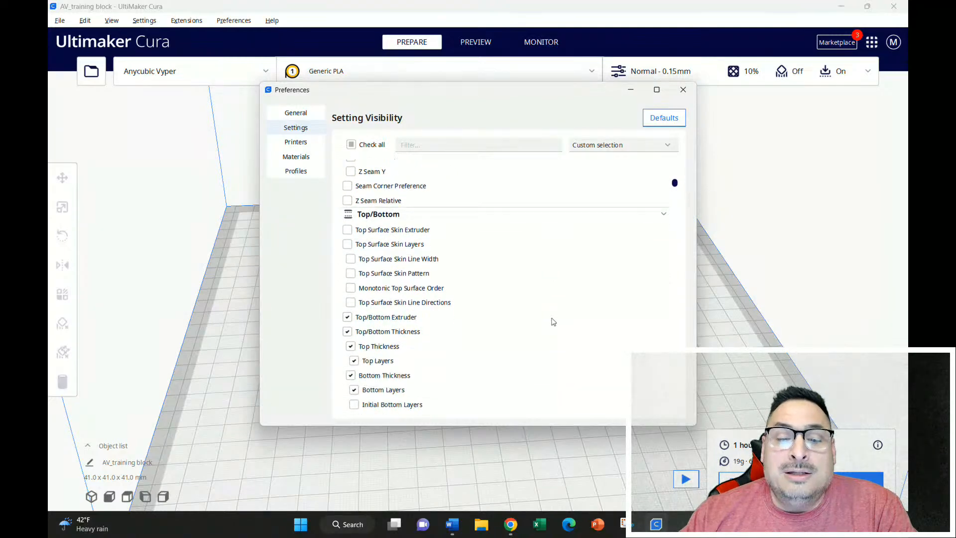
pyautogui.scroll(-5, 553, 321)
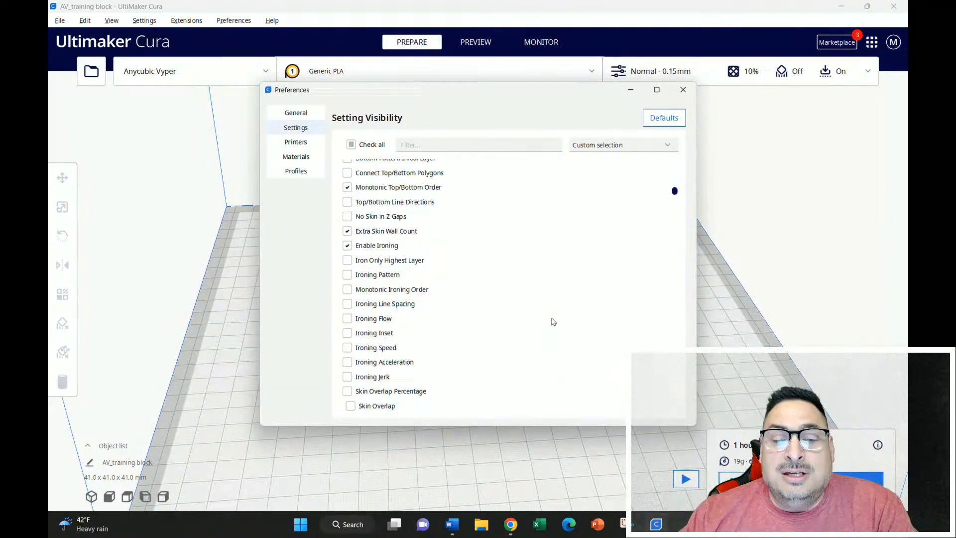
pyautogui.scroll(-8, 552, 321)
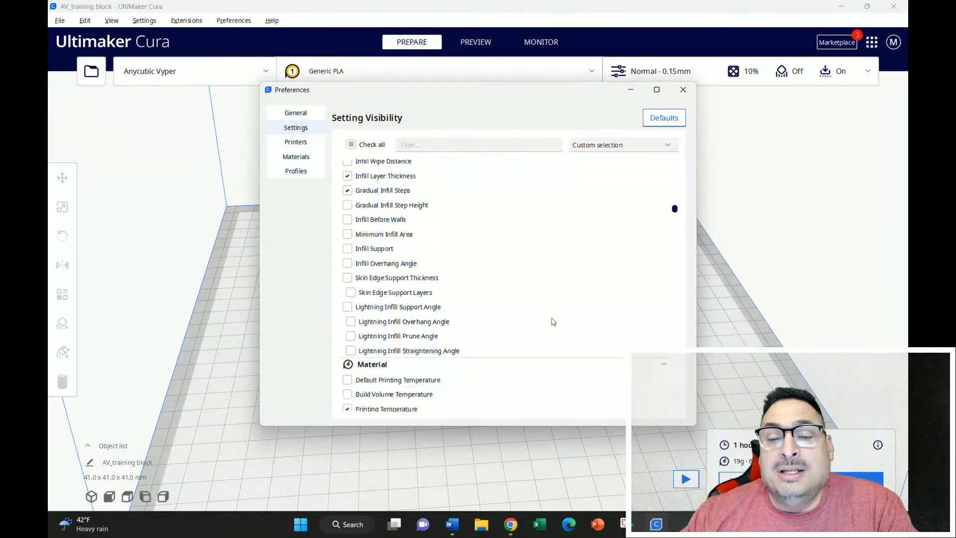
pyautogui.scroll(-2, 552, 321)
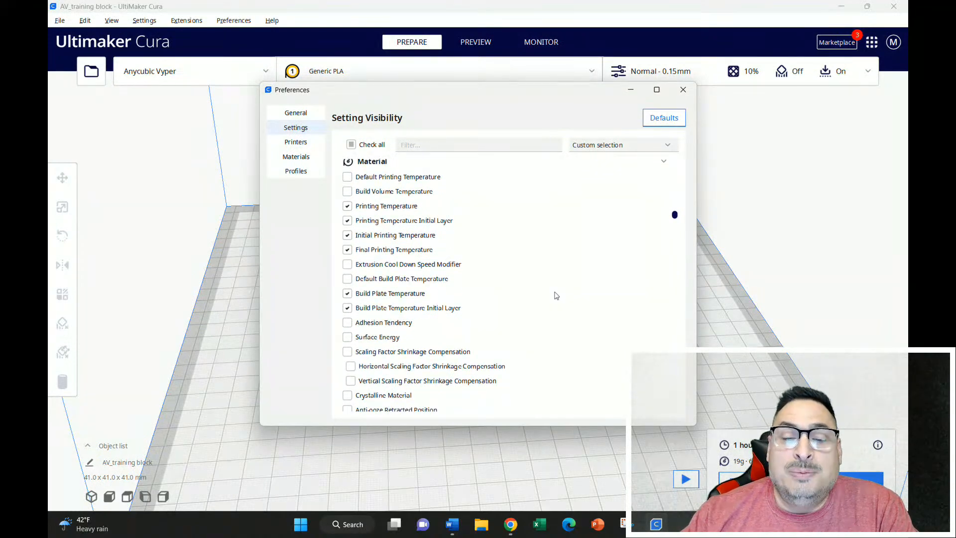
# Return to the Infill visibility options, continue through the material flow, acceleration and jerk options, and close the preferences.
pyautogui.scroll(4, 455, 222)
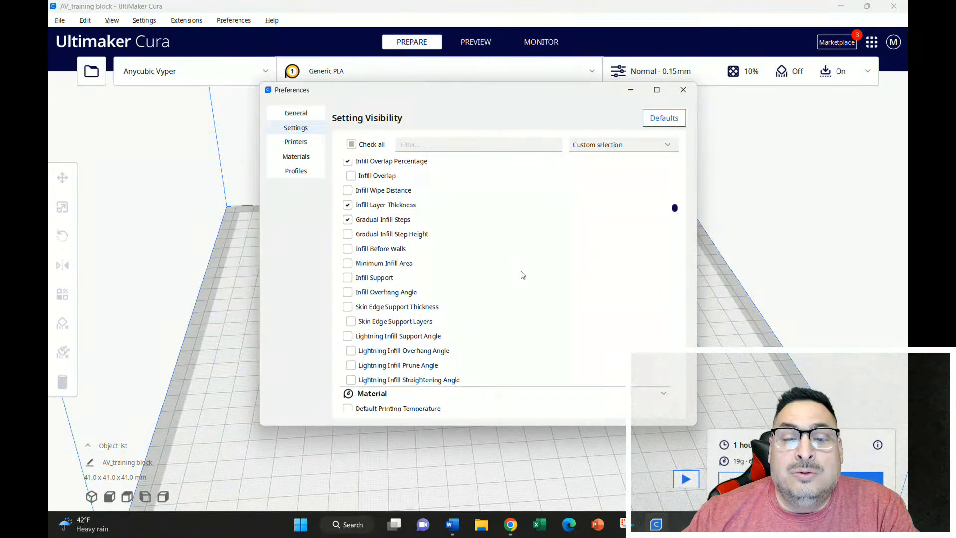
pyautogui.scroll(10, 520, 276)
pyautogui.scroll(-4, 416, 331)
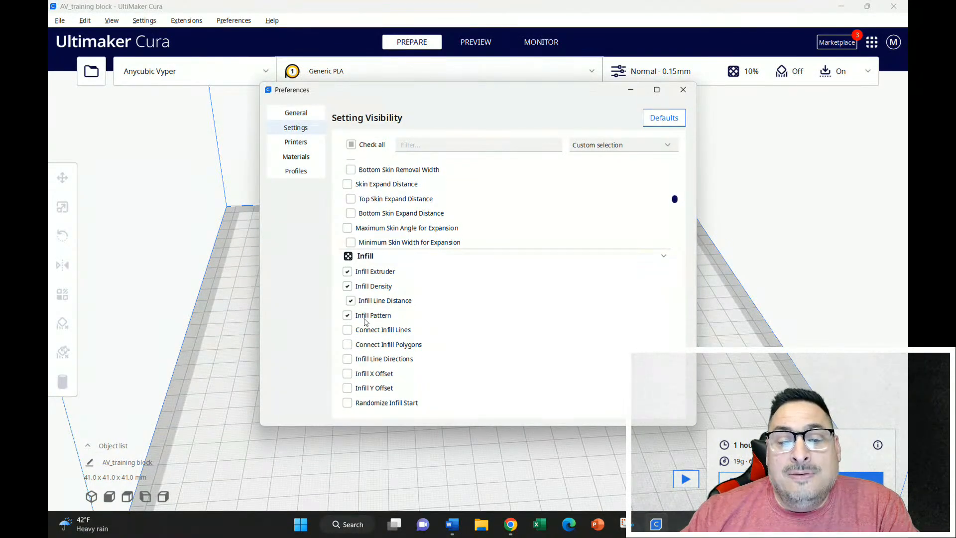
pyautogui.moveTo(360, 321)
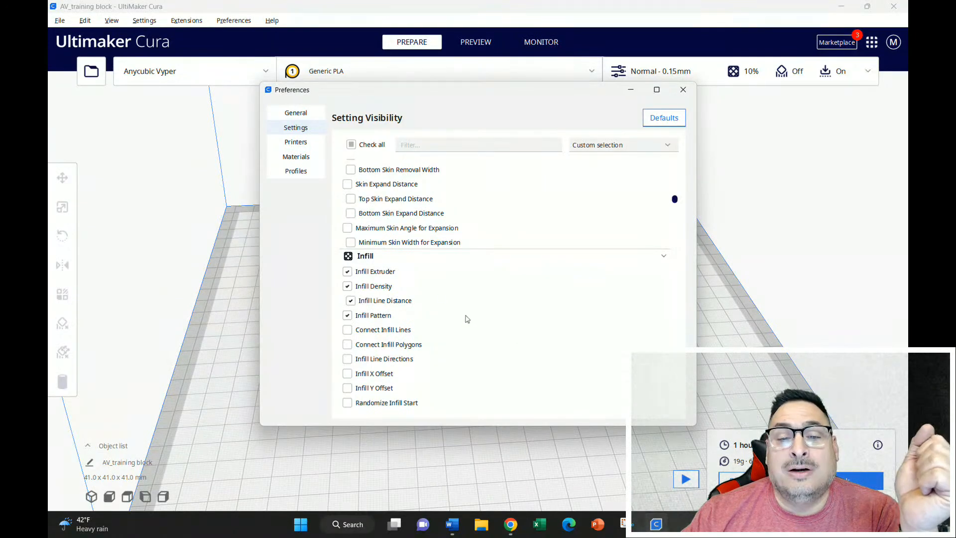
pyautogui.scroll(-4, 427, 231)
pyautogui.scroll(-10, 421, 294)
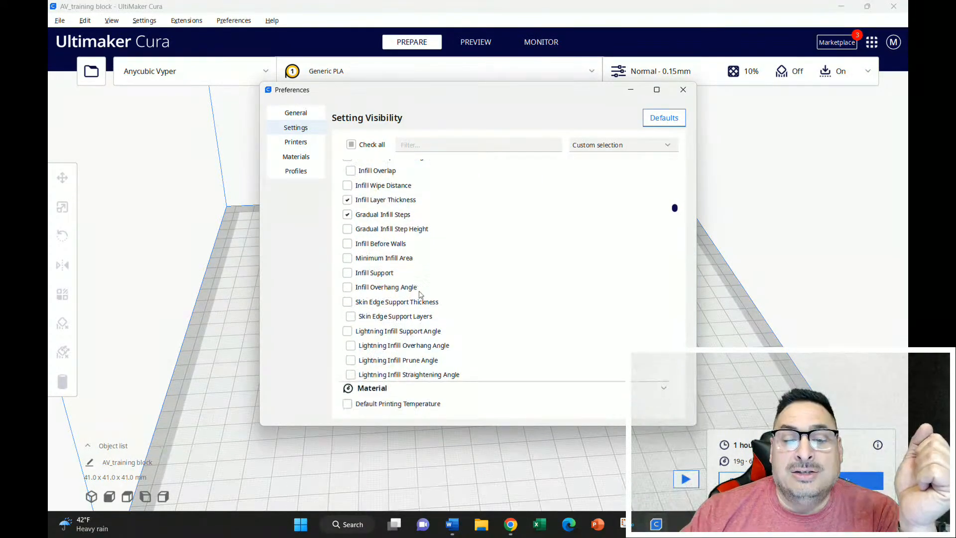
pyautogui.scroll(-15, 418, 306)
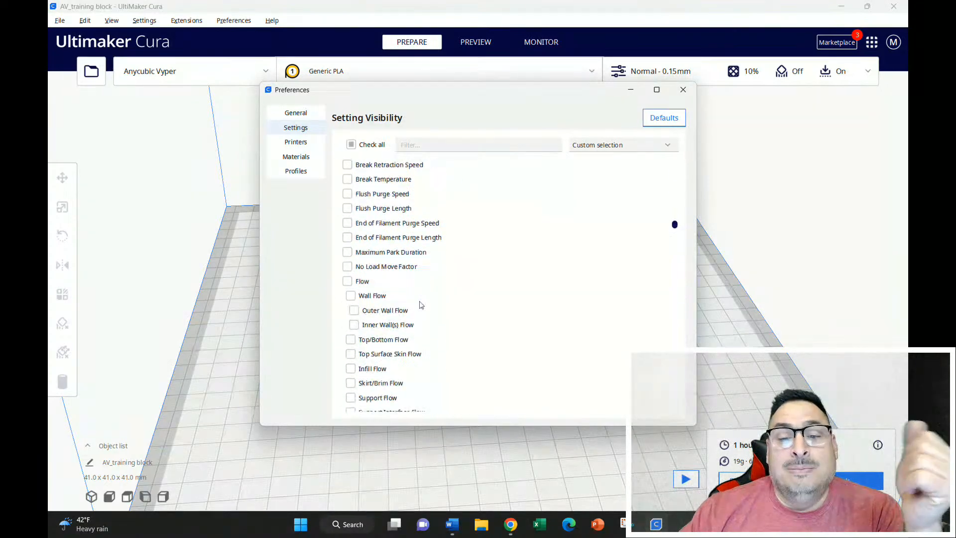
pyautogui.scroll(-6, 419, 305)
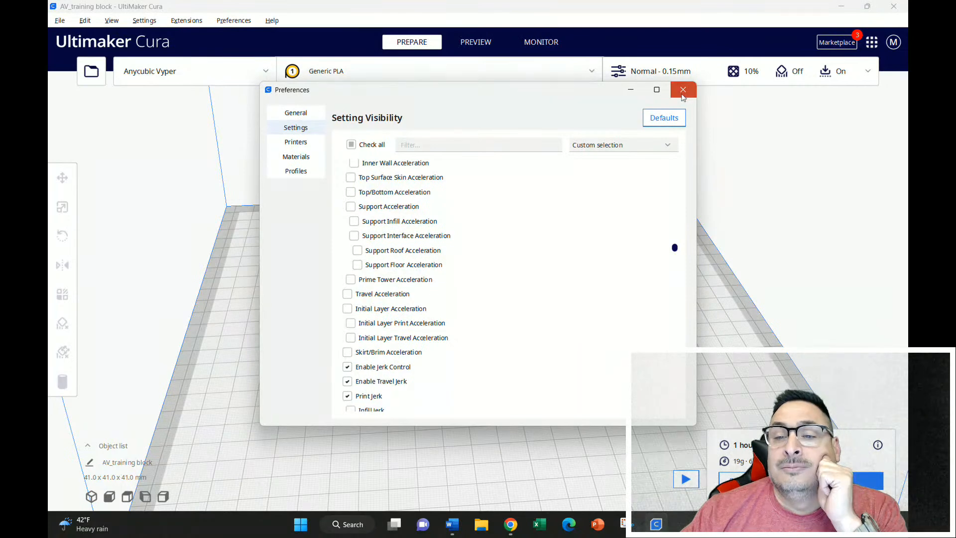
pyautogui.click(682, 90)
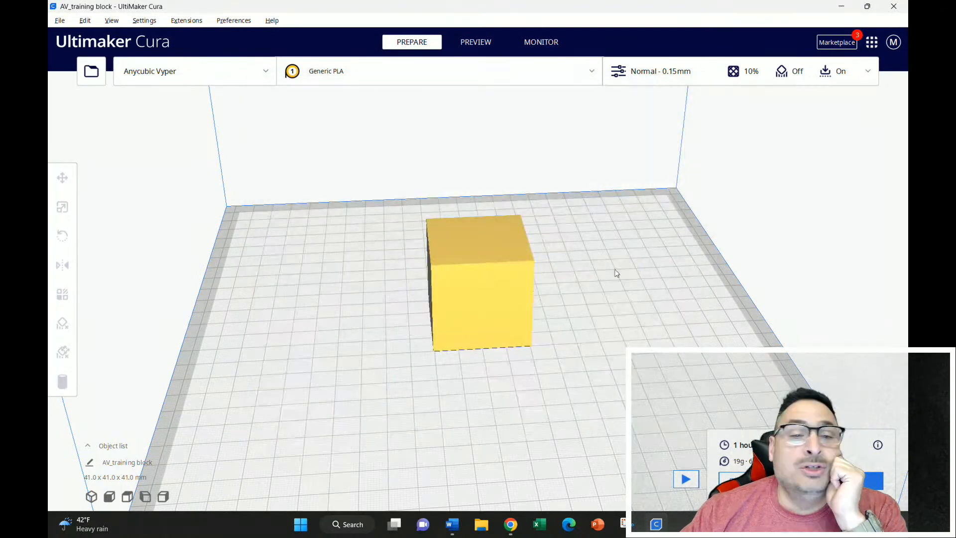